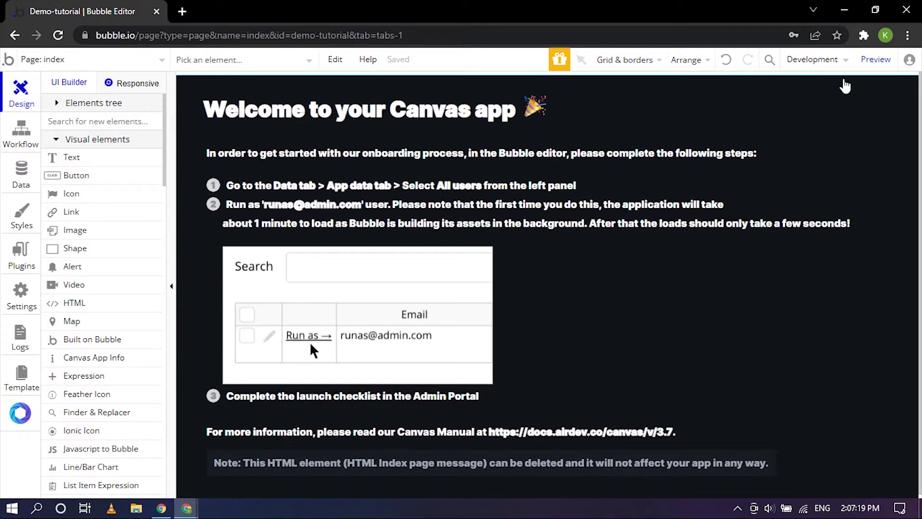
Open the Atomic Fusion browser extension over the Bubble editor and look over its main menu.
{"action": "left_click", "coordinate": [864, 36]}
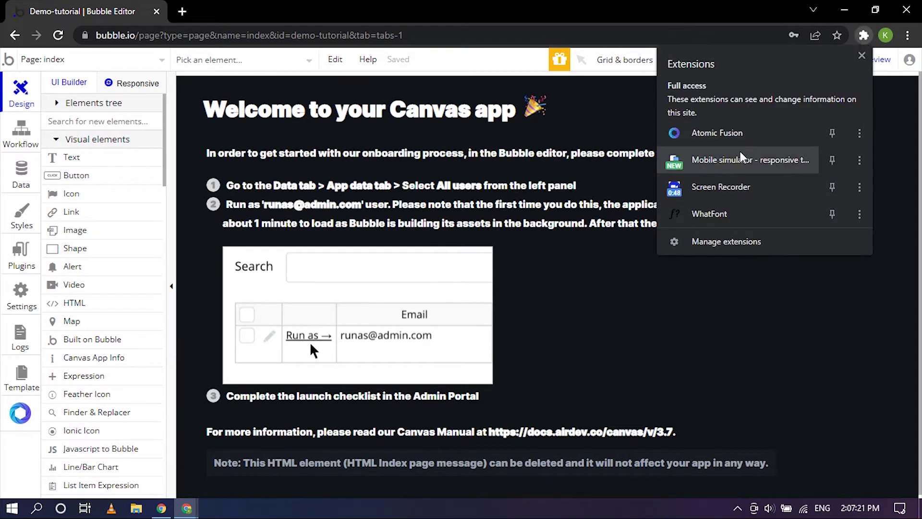
{"action": "left_click", "coordinate": [719, 133]}
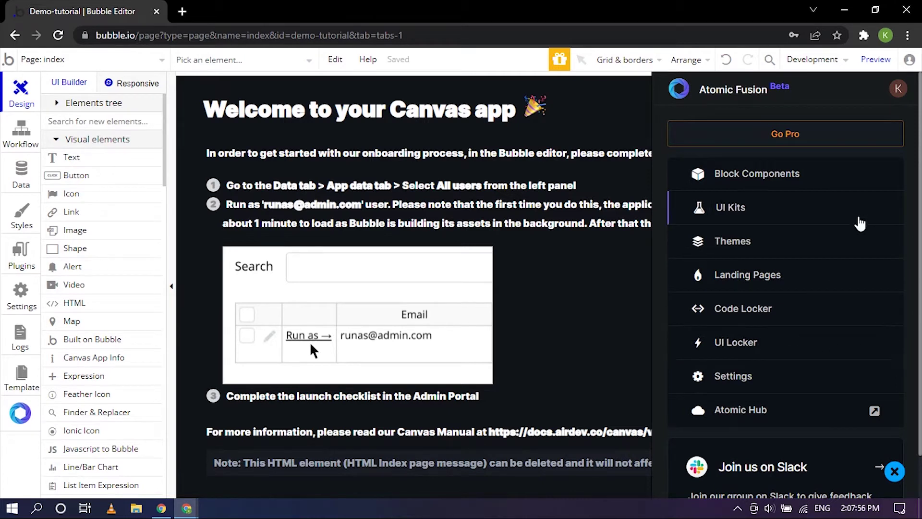
{"action": "scroll", "coordinate": [812, 237], "scroll_direction": "down", "scroll_amount": 1}
{"action": "scroll", "coordinate": [858, 298], "scroll_direction": "up", "scroll_amount": 1}
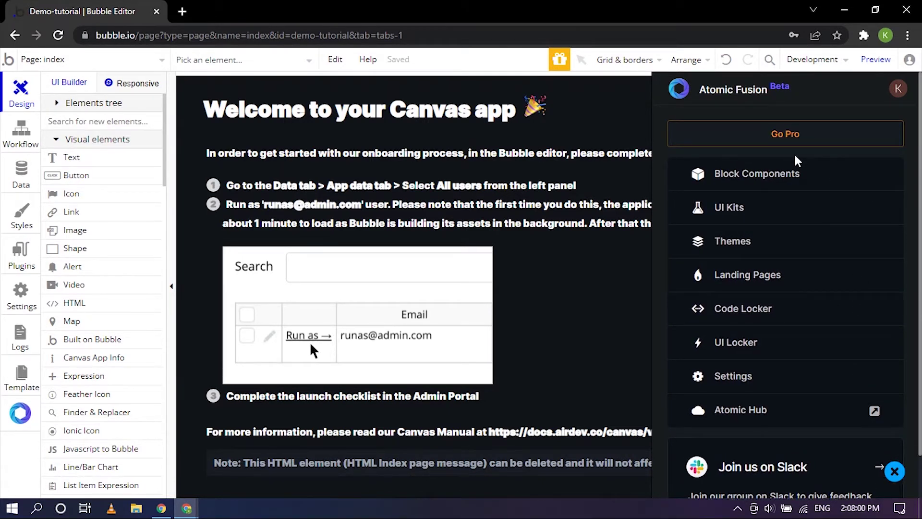
Browse the Block Components categories, view the Info Sections components, and return to the Atomic Fusion main menu.
{"action": "left_click", "coordinate": [793, 174]}
{"action": "left_click", "coordinate": [678, 88]}
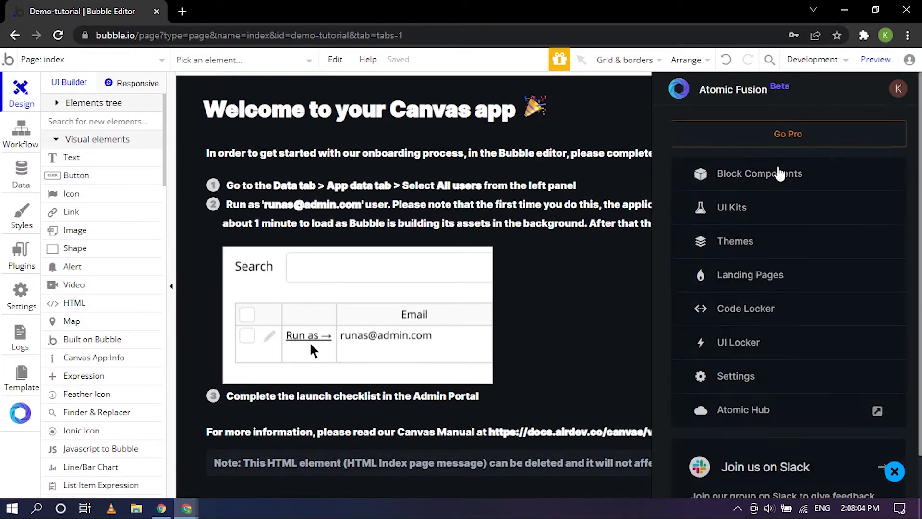
{"action": "left_click", "coordinate": [783, 177]}
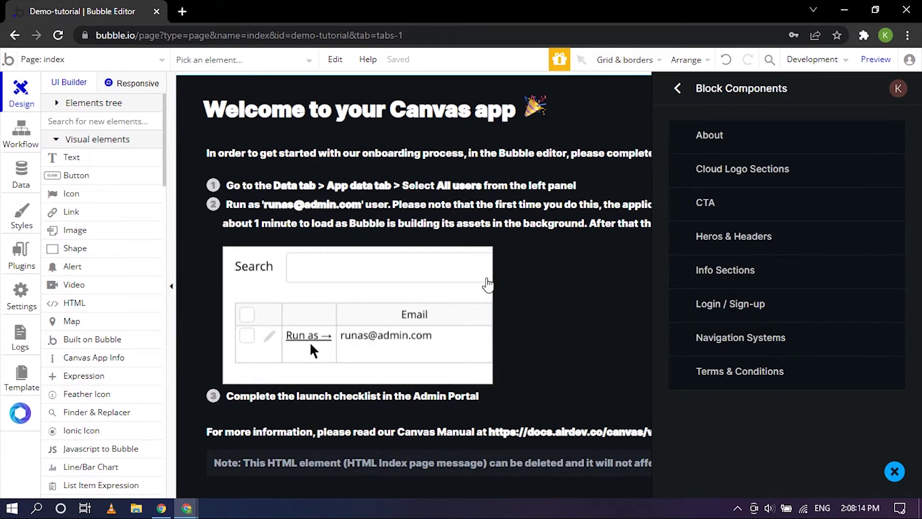
{"action": "left_click", "coordinate": [761, 275]}
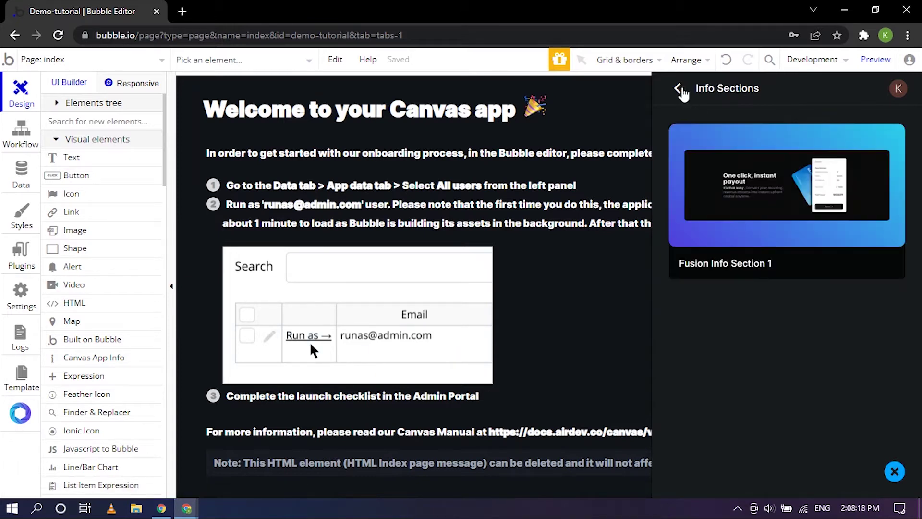
{"action": "left_click", "coordinate": [679, 90]}
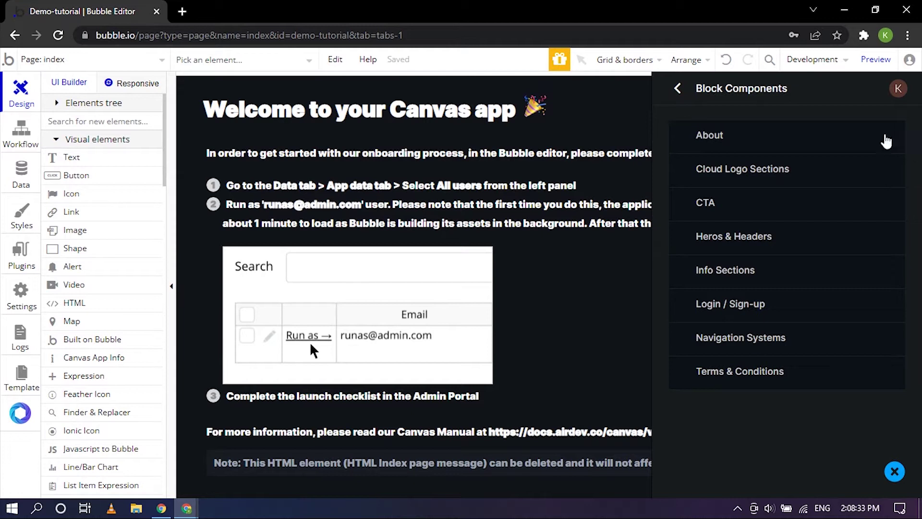
{"action": "left_click", "coordinate": [676, 91]}
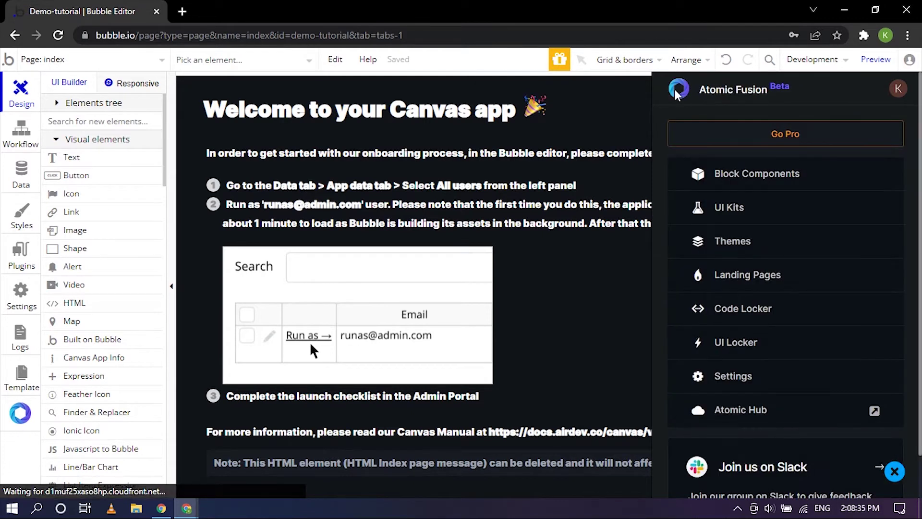
Look through the Toaster Kit components under UI Kits and return to the main menu.
{"action": "left_click", "coordinate": [725, 207]}
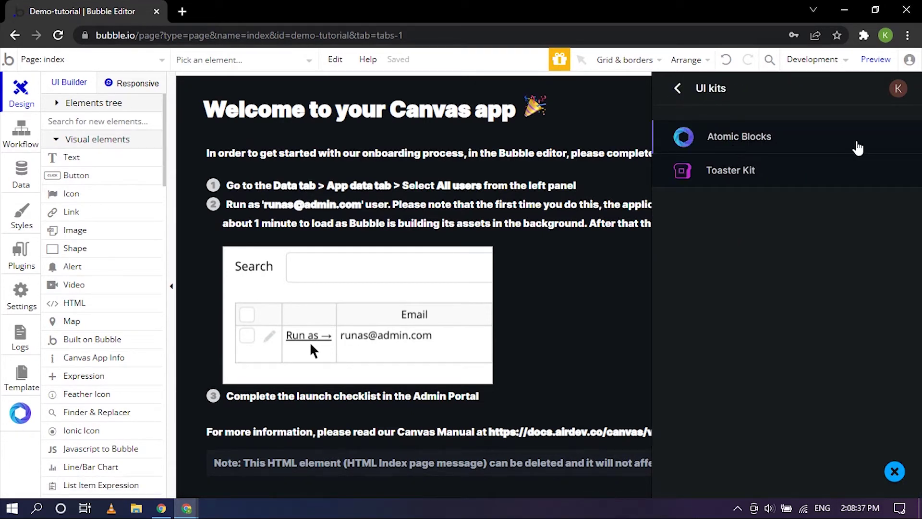
{"action": "left_click", "coordinate": [738, 187]}
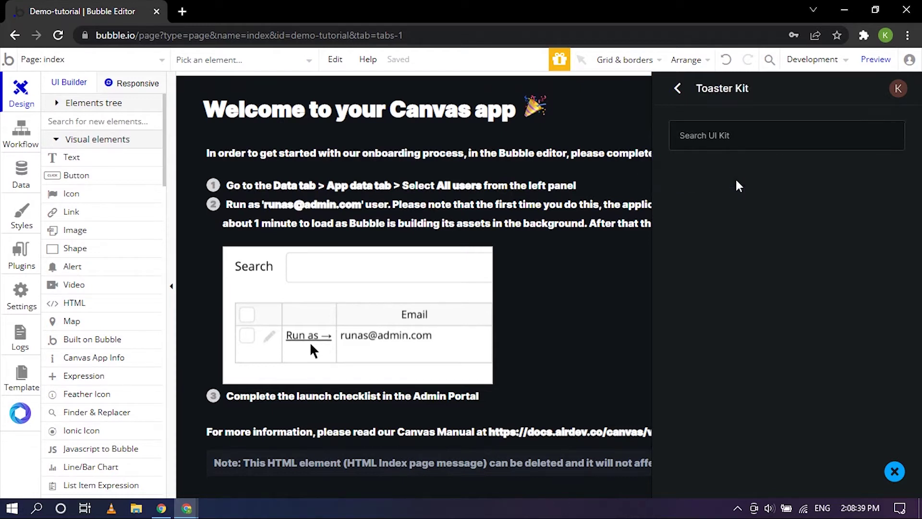
{"action": "scroll", "coordinate": [792, 292], "scroll_direction": "down", "scroll_amount": 1}
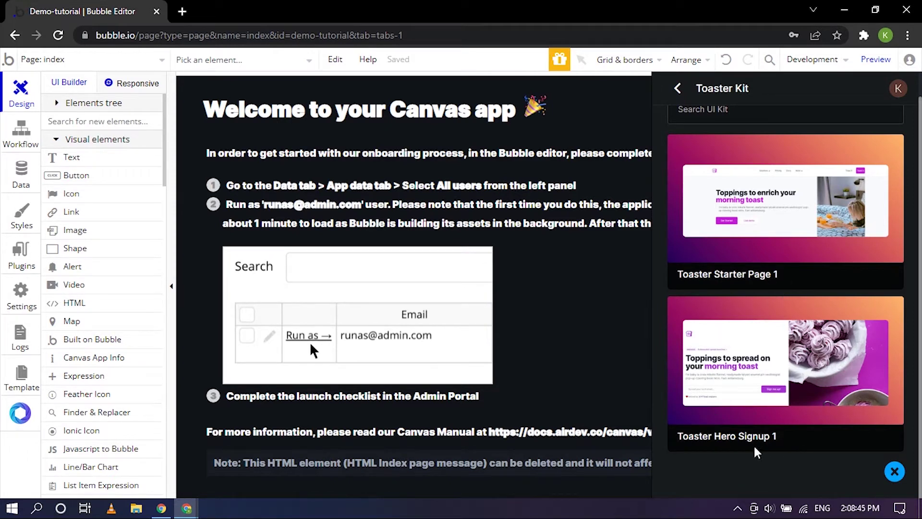
{"action": "scroll", "coordinate": [783, 426], "scroll_direction": "up", "scroll_amount": 1}
{"action": "left_click", "coordinate": [679, 95]}
{"action": "left_click", "coordinate": [679, 95]}
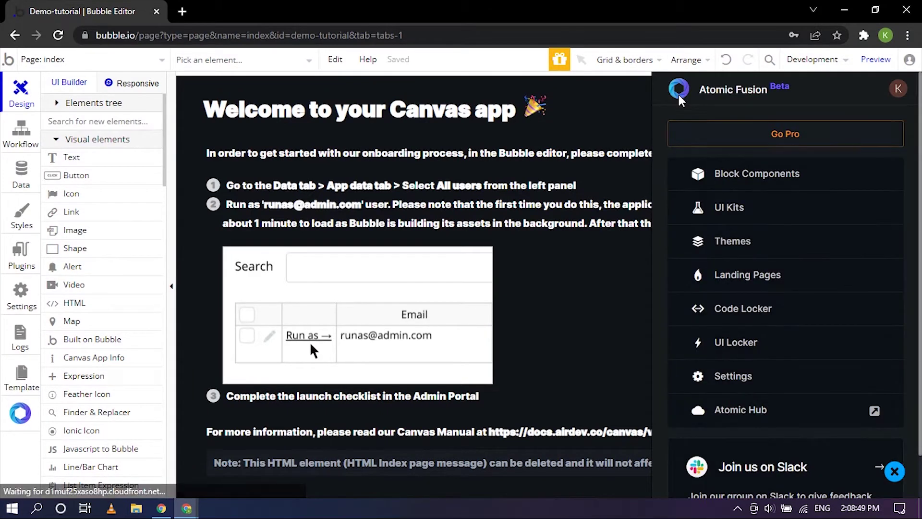
View the Breeze Dashboard components under Themes and return to the main menu.
{"action": "left_click", "coordinate": [734, 243]}
{"action": "left_click", "coordinate": [762, 206]}
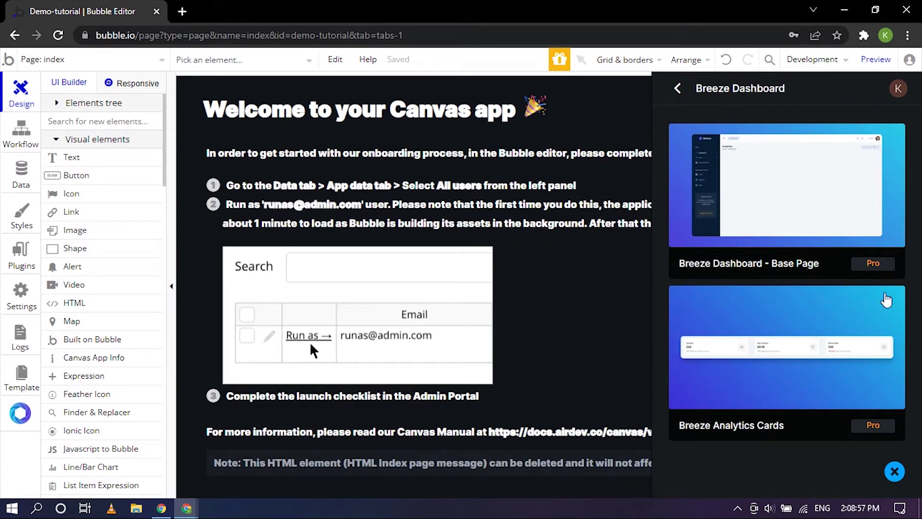
{"action": "left_click", "coordinate": [678, 90]}
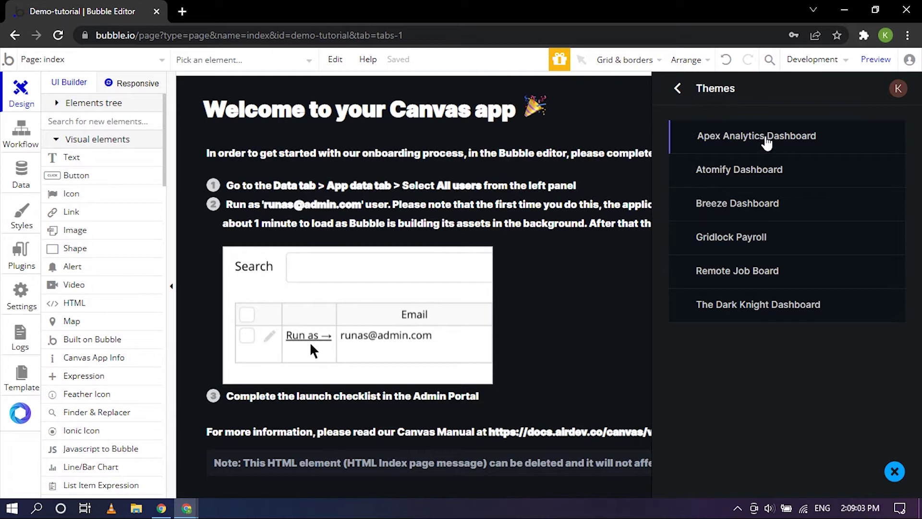
{"action": "left_click", "coordinate": [679, 89]}
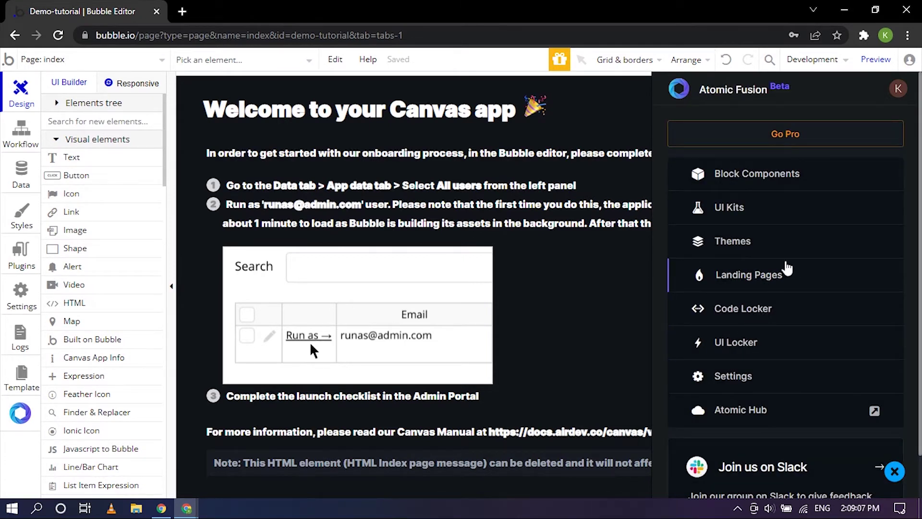
Examine the clone templates under Landing Pages and return to the landing page categories.
{"action": "left_click", "coordinate": [773, 276]}
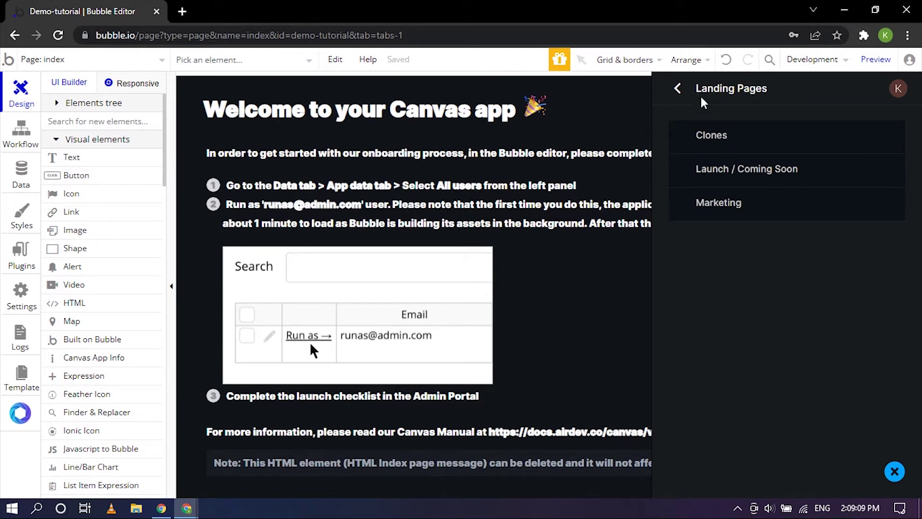
{"action": "left_click", "coordinate": [740, 138]}
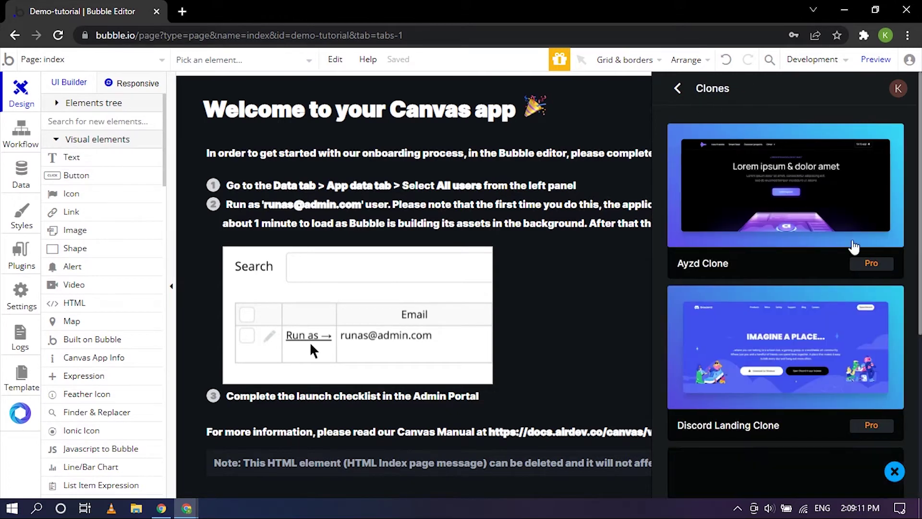
{"action": "scroll", "coordinate": [768, 248], "scroll_direction": "down", "scroll_amount": 10}
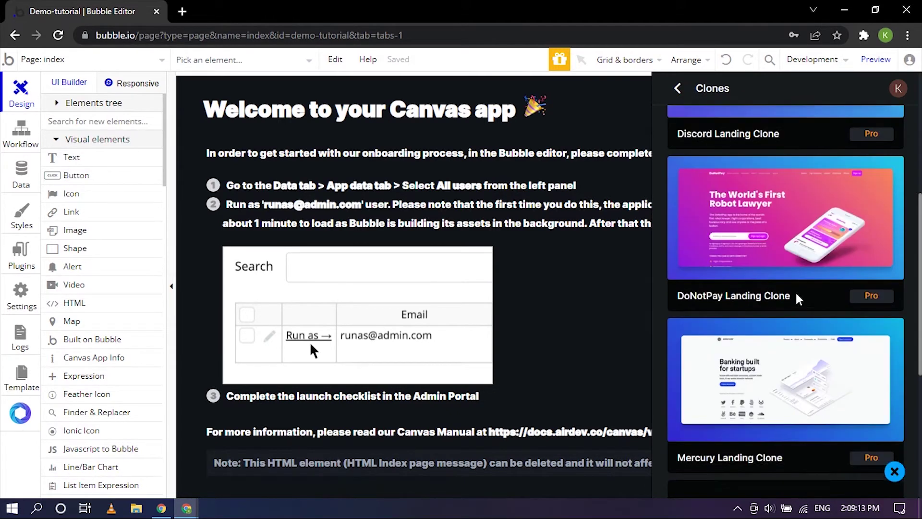
{"action": "scroll", "coordinate": [796, 302], "scroll_direction": "down", "scroll_amount": 2}
{"action": "scroll", "coordinate": [792, 289], "scroll_direction": "up", "scroll_amount": 7}
{"action": "scroll", "coordinate": [781, 272], "scroll_direction": "down", "scroll_amount": 7}
{"action": "scroll", "coordinate": [780, 272], "scroll_direction": "down", "scroll_amount": 10}
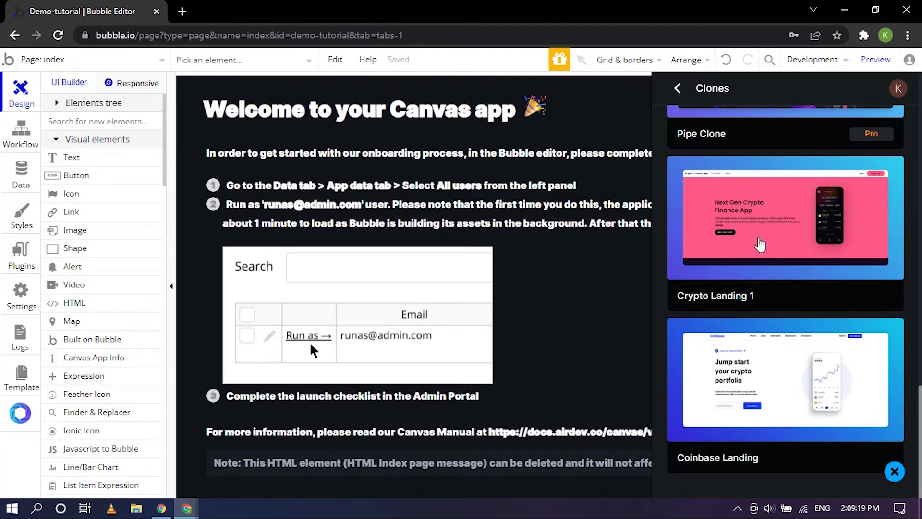
{"action": "scroll", "coordinate": [755, 364], "scroll_direction": "up", "scroll_amount": 4}
{"action": "scroll", "coordinate": [773, 342], "scroll_direction": "down", "scroll_amount": 3}
{"action": "scroll", "coordinate": [763, 272], "scroll_direction": "up", "scroll_amount": 10}
{"action": "scroll", "coordinate": [744, 206], "scroll_direction": "up", "scroll_amount": 6}
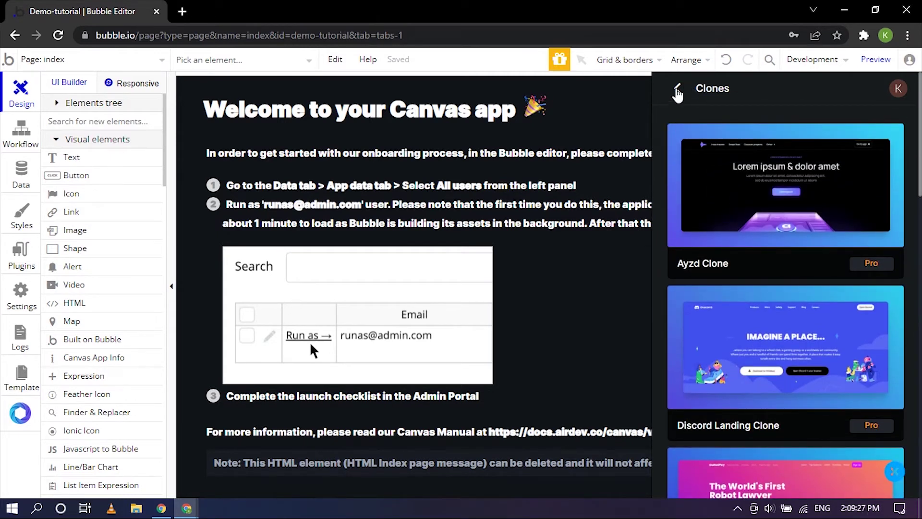
{"action": "left_click", "coordinate": [677, 88]}
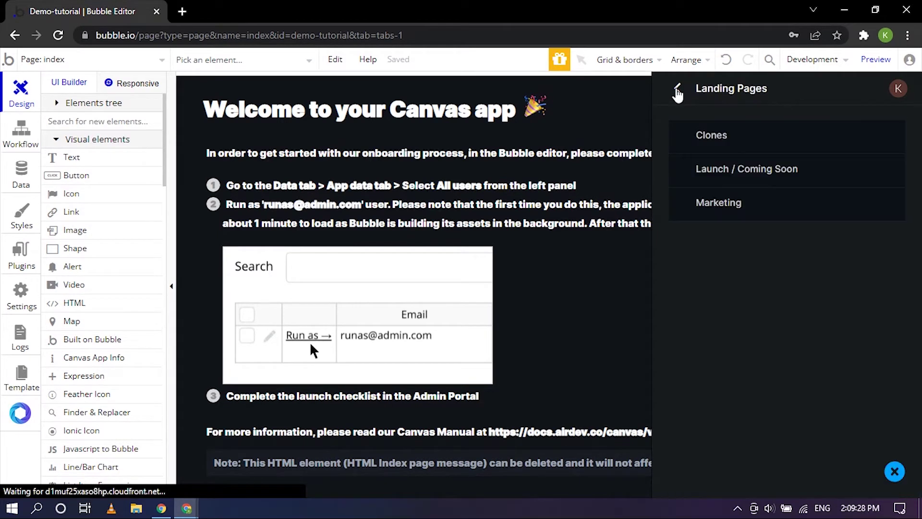
View the Launch / Coming Soon landing page templates and return to the main menu.
{"action": "left_click", "coordinate": [729, 173]}
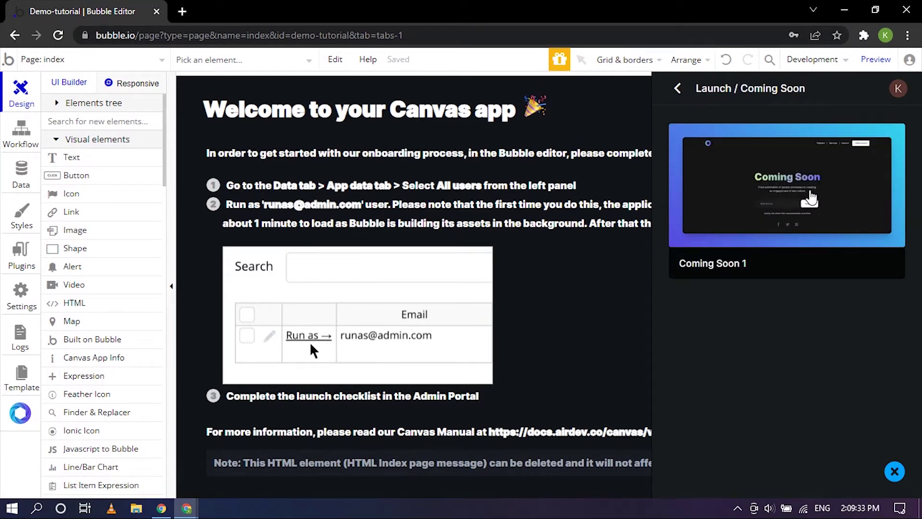
{"action": "left_click", "coordinate": [678, 88]}
{"action": "left_click", "coordinate": [679, 88]}
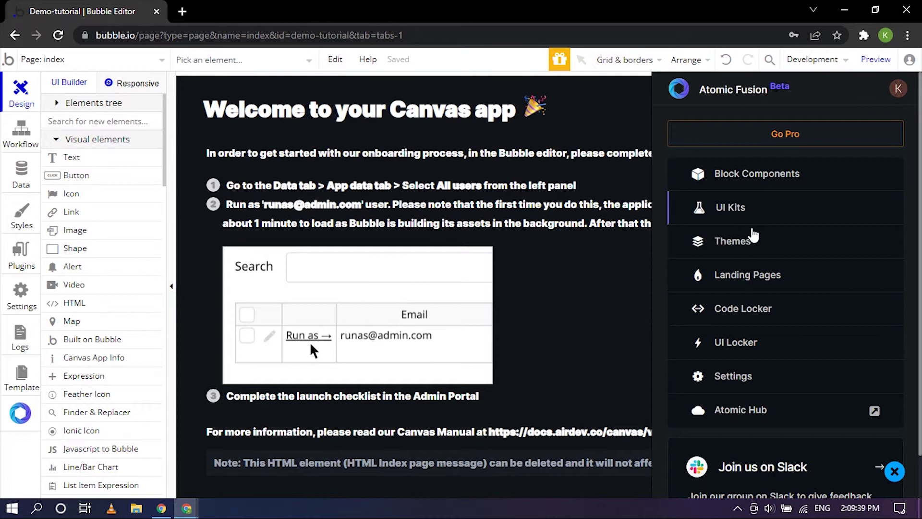
Check the Atomify Dashboard theme under Themes and return to the main menu.
{"action": "left_click", "coordinate": [751, 244]}
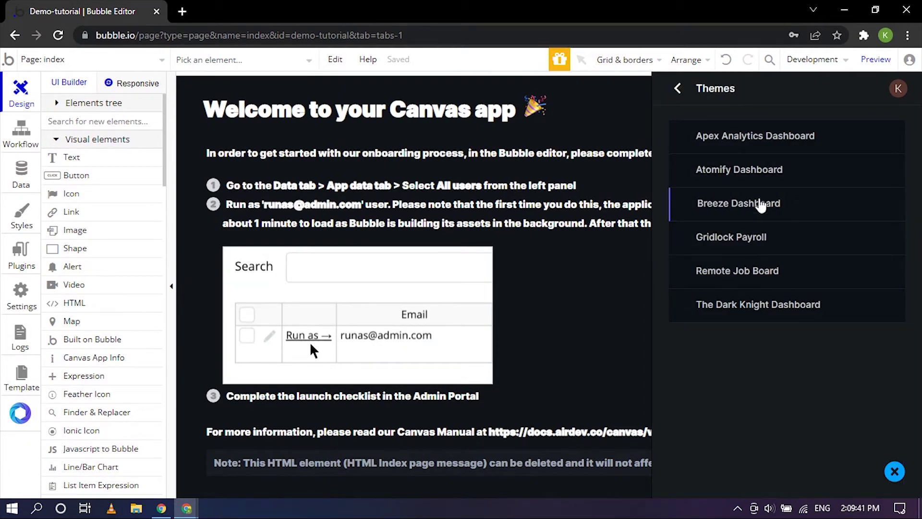
{"action": "left_click", "coordinate": [758, 179]}
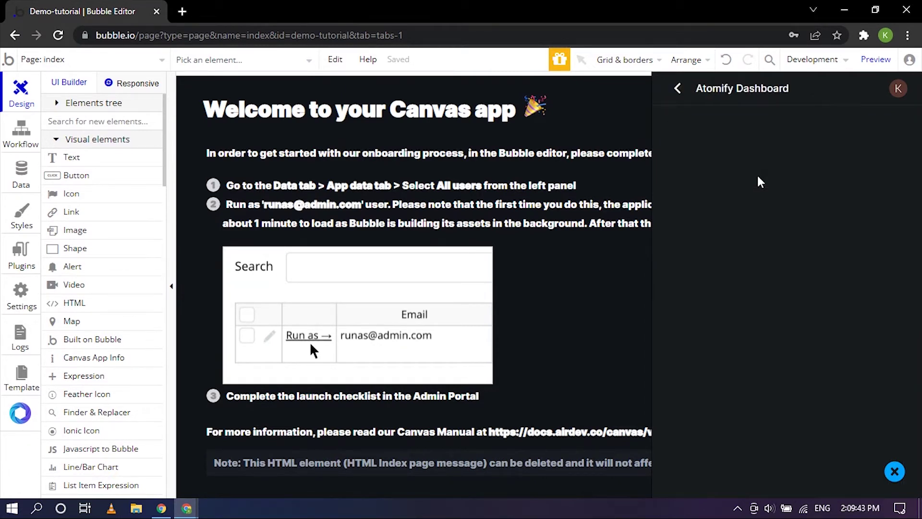
{"action": "left_click", "coordinate": [678, 90]}
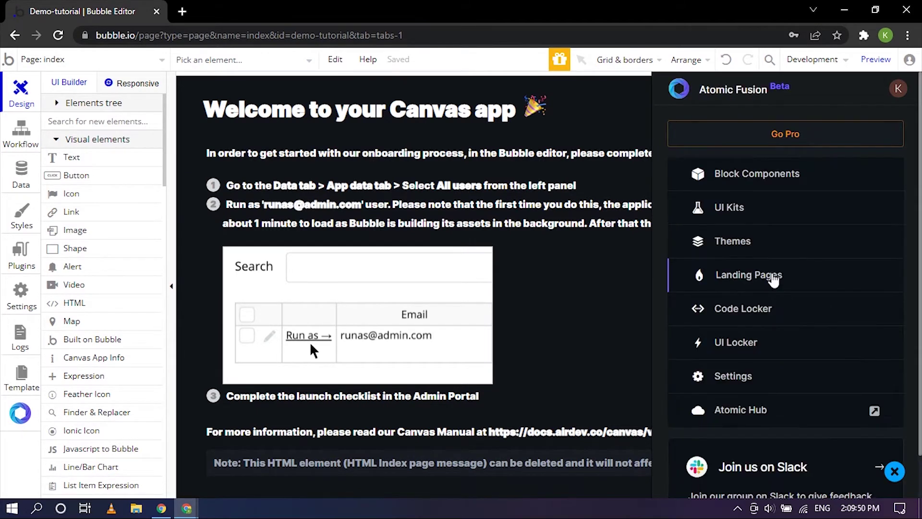
Look through the Clones landing page templates again down to Coinbase Landing and return to the Landing Pages categories.
{"action": "left_click", "coordinate": [772, 276]}
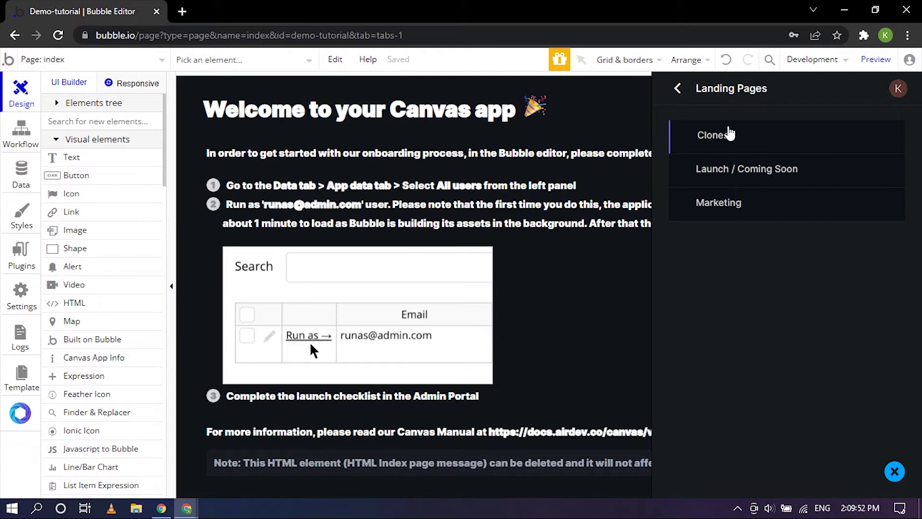
{"action": "left_click", "coordinate": [726, 144]}
{"action": "scroll", "coordinate": [796, 294], "scroll_direction": "down", "scroll_amount": 10}
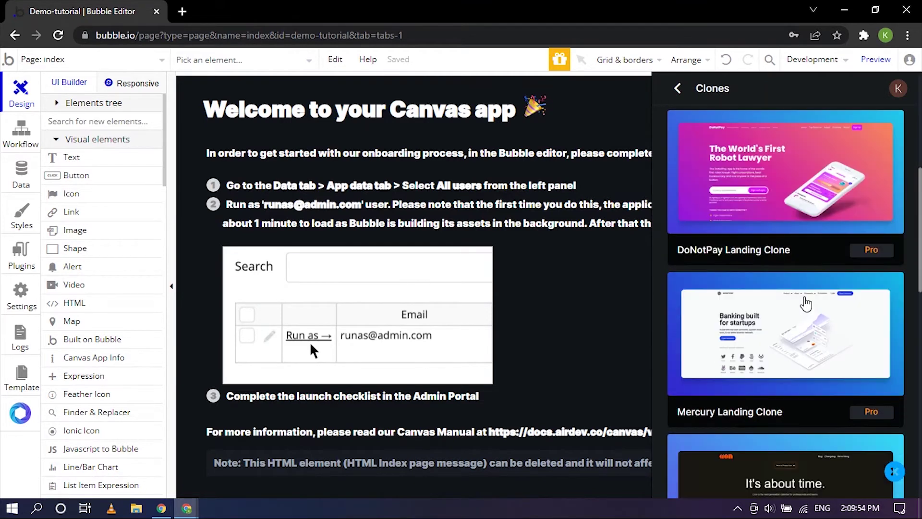
{"action": "scroll", "coordinate": [796, 294], "scroll_direction": "down", "scroll_amount": 8}
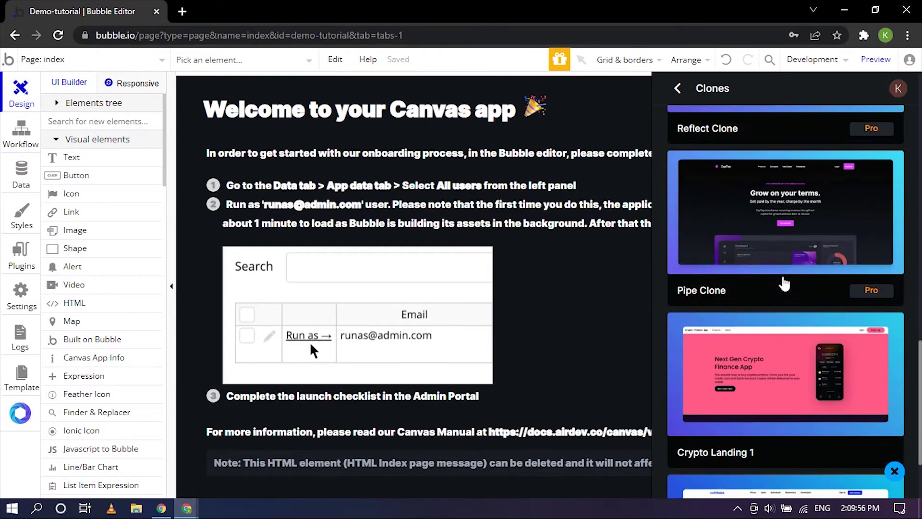
{"action": "scroll", "coordinate": [784, 283], "scroll_direction": "down", "scroll_amount": 2}
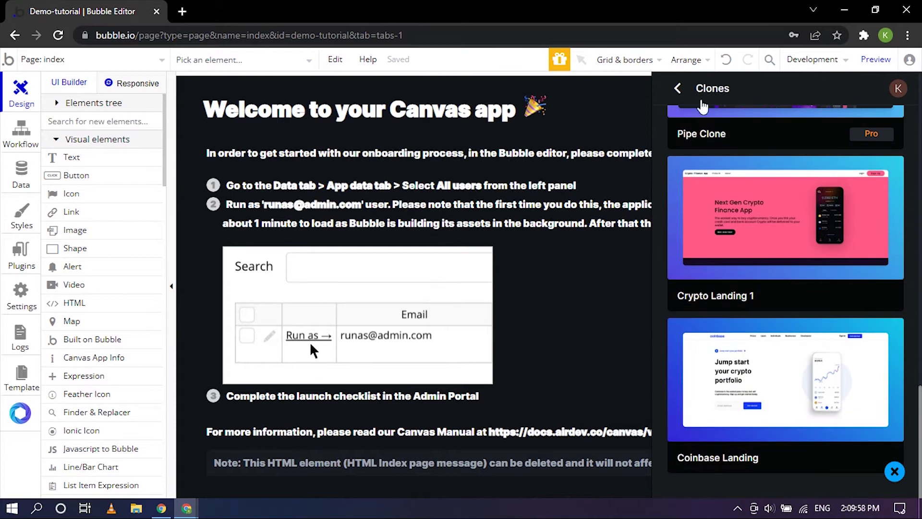
{"action": "left_click", "coordinate": [675, 90]}
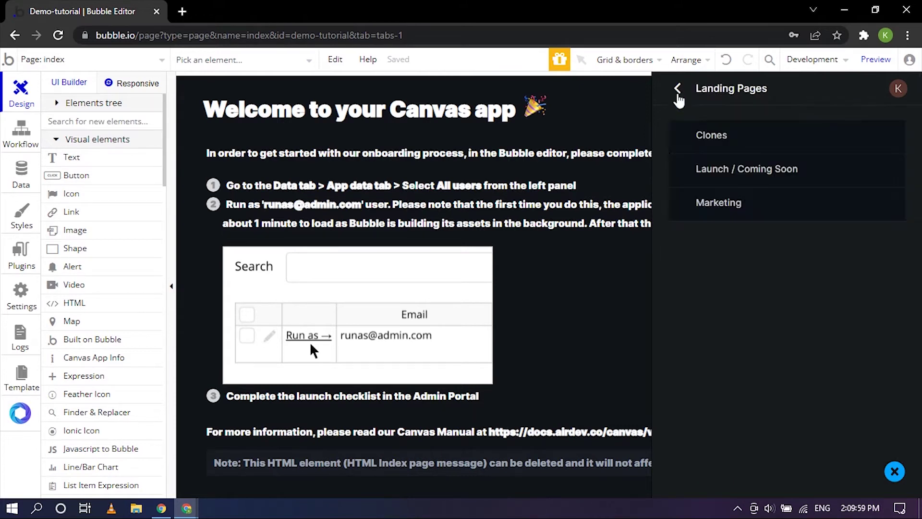
Open the Coming Soon 1 template from the Launch / Coming Soon category and review its details.
{"action": "left_click", "coordinate": [759, 172]}
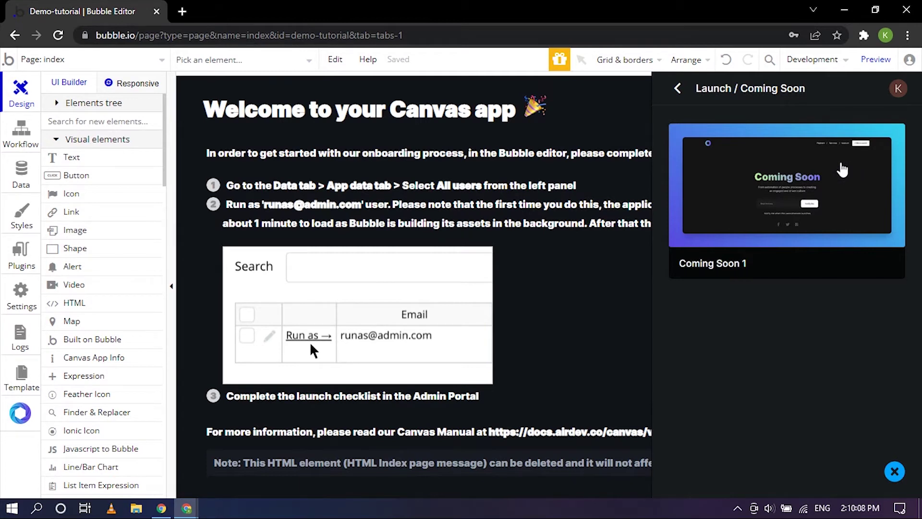
{"action": "left_click", "coordinate": [796, 182]}
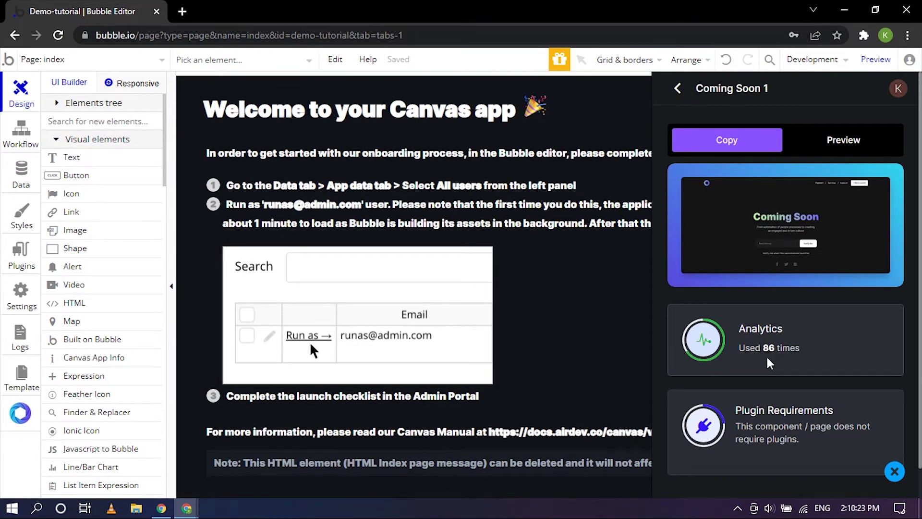
{"action": "scroll", "coordinate": [800, 330], "scroll_direction": "down", "scroll_amount": 1}
{"action": "scroll", "coordinate": [800, 333], "scroll_direction": "up", "scroll_amount": 1}
Preview the live page of the Coming Soon 1 template and look through it.
{"action": "left_click", "coordinate": [844, 157]}
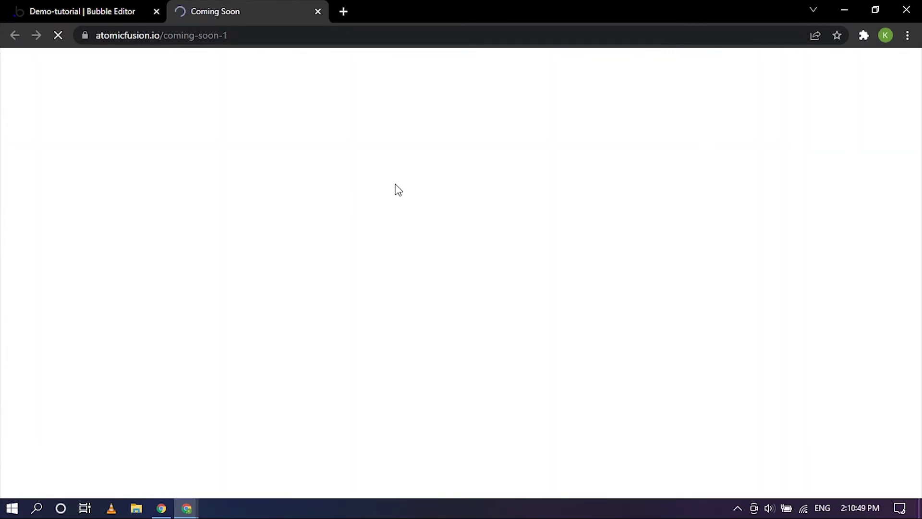
{"action": "scroll", "coordinate": [729, 212], "scroll_direction": "down", "scroll_amount": 1}
{"action": "scroll", "coordinate": [729, 214], "scroll_direction": "up", "scroll_amount": 1}
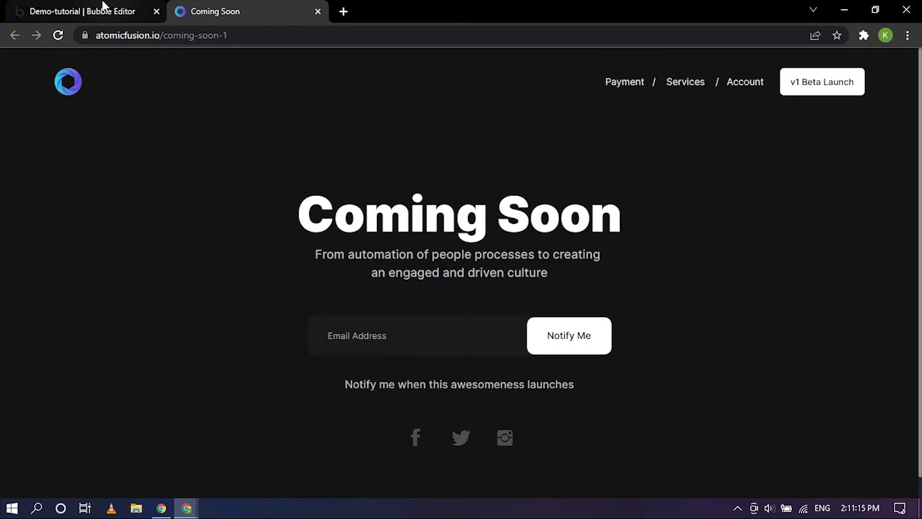
Switch back to the Bubble editor, copy the Coming Soon 1 template and close the Atomic Fusion library.
{"action": "left_click", "coordinate": [69, 6]}
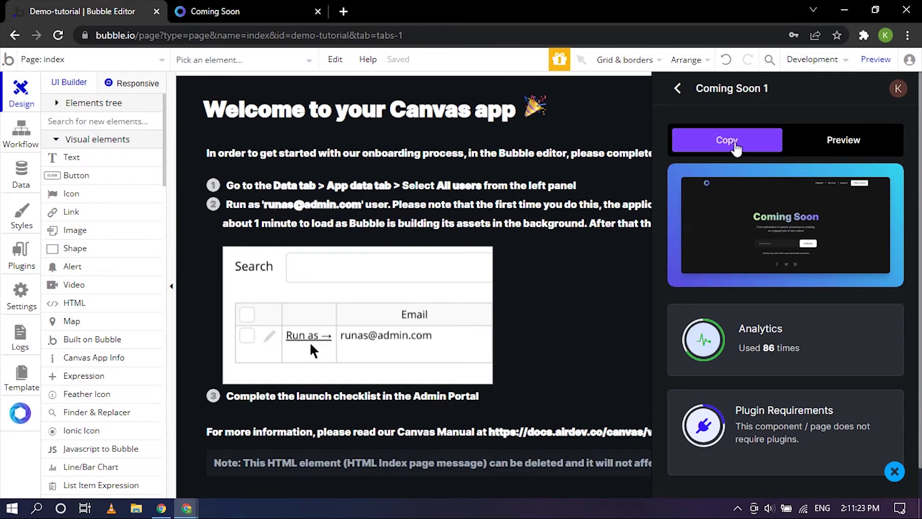
{"action": "left_click", "coordinate": [735, 144]}
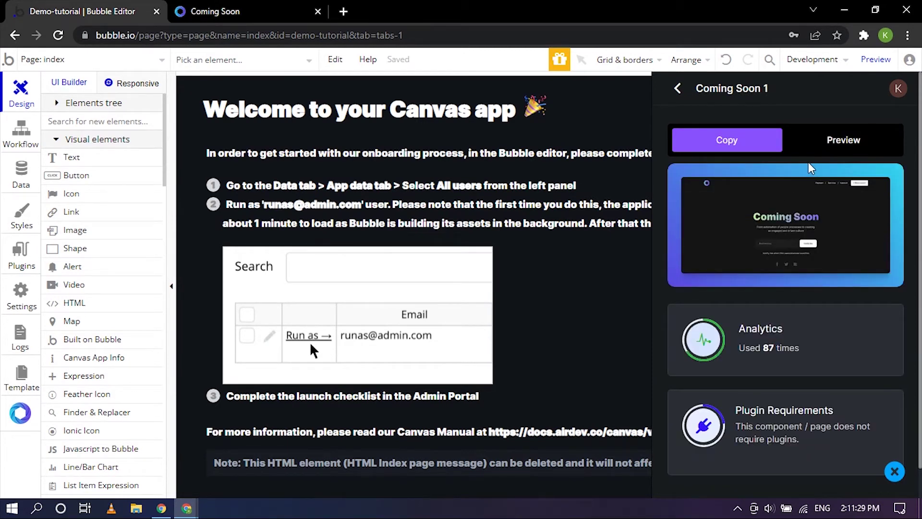
{"action": "left_click", "coordinate": [679, 89]}
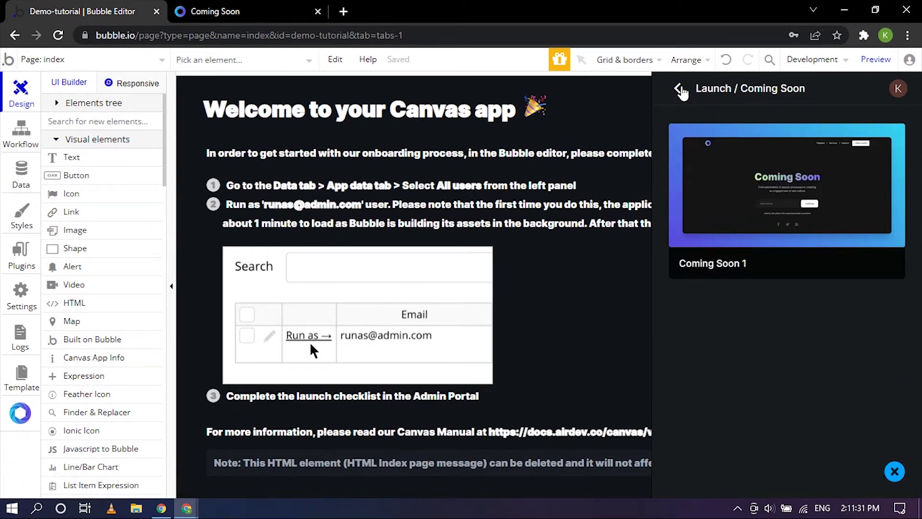
{"action": "left_click", "coordinate": [680, 89]}
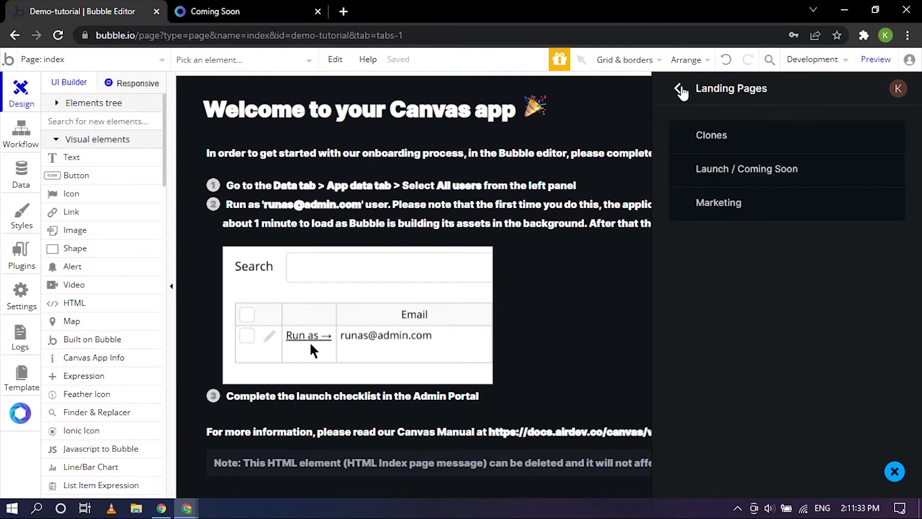
{"action": "left_click", "coordinate": [680, 89]}
{"action": "left_click", "coordinate": [896, 476]}
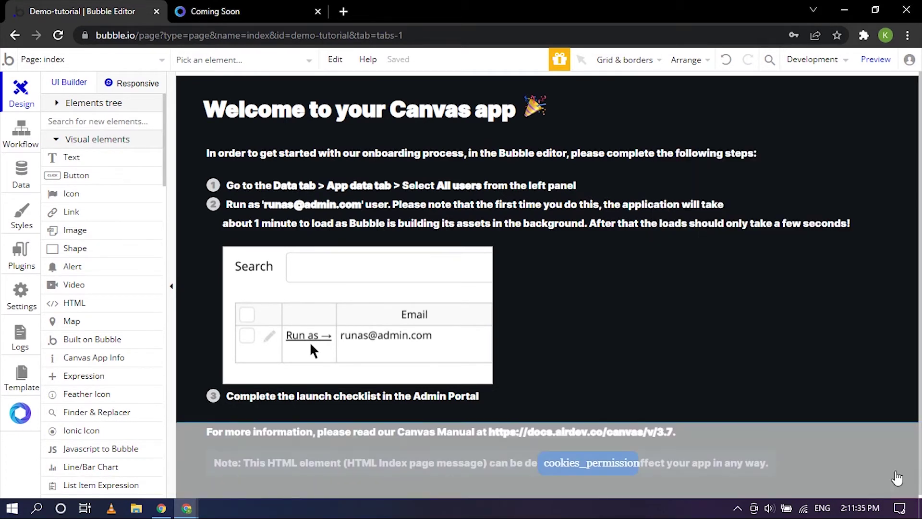
Create a new page named landing_page without cloning an existing one.
{"action": "left_click", "coordinate": [132, 60]}
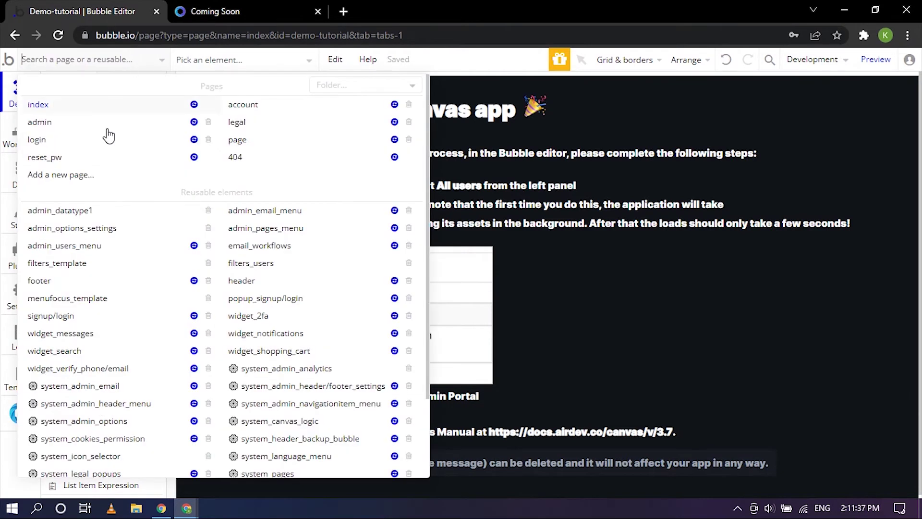
{"action": "left_click", "coordinate": [60, 174]}
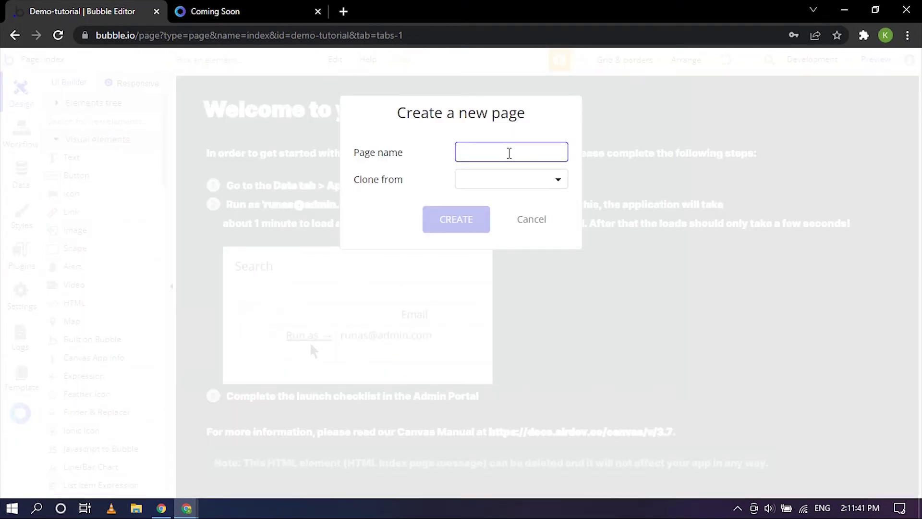
{"action": "type", "text": "L"}
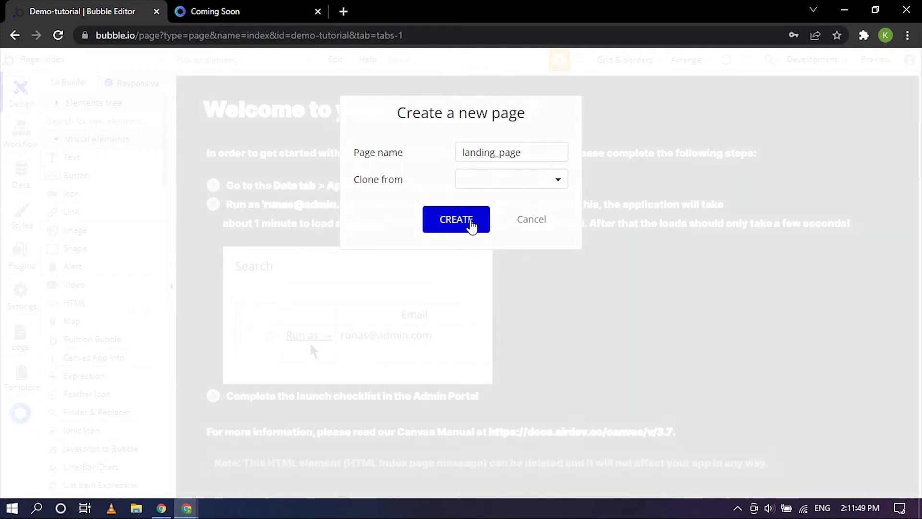
{"action": "left_click", "coordinate": [456, 219]}
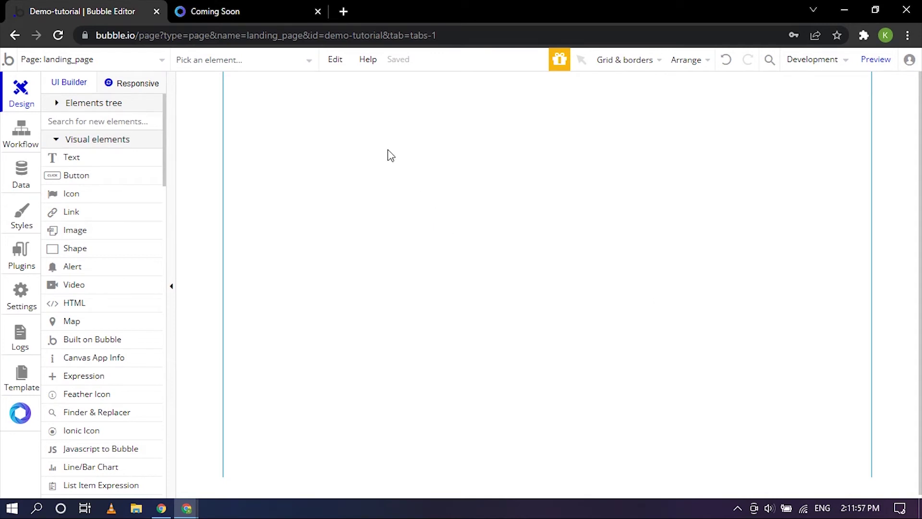
Paste the copied template from the empty landing_page canvas as a new page named coming-soon-1.
{"action": "right_click", "coordinate": [454, 176]}
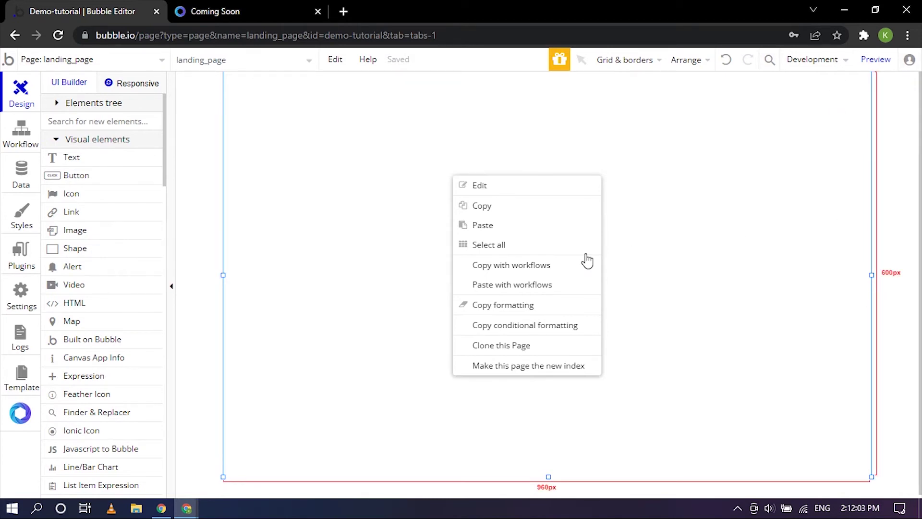
{"action": "left_click", "coordinate": [496, 226]}
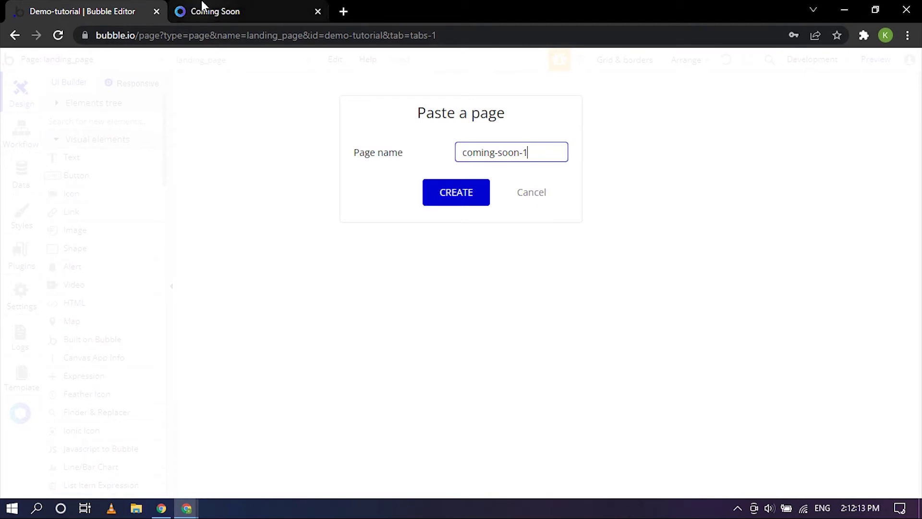
{"action": "left_click", "coordinate": [235, 9]}
{"action": "left_click", "coordinate": [28, 9]}
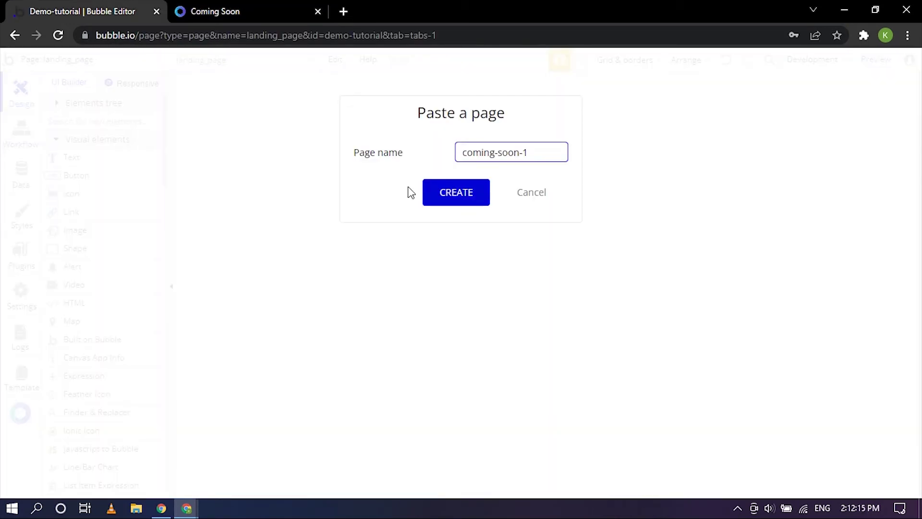
{"action": "left_click", "coordinate": [459, 194]}
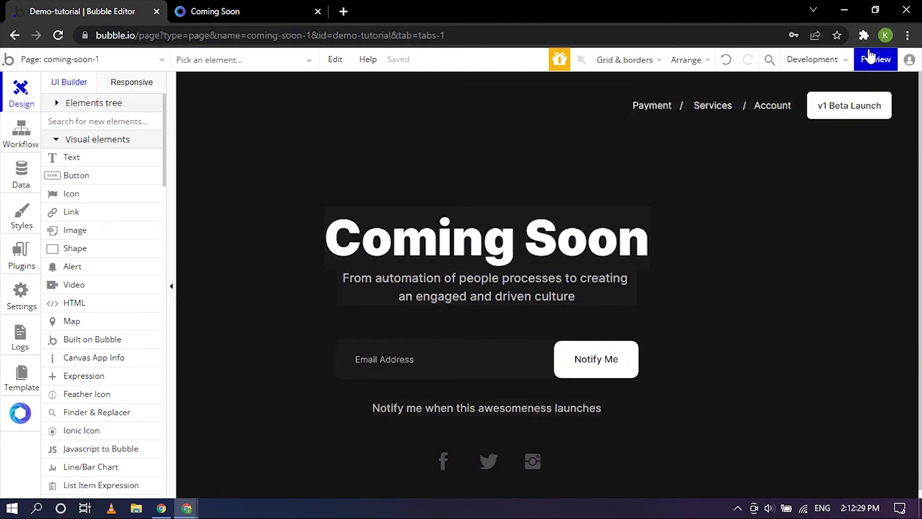
Preview the coming-soon-1 page in the browser and return to the Bubble editor.
{"action": "mouse_move", "coordinate": [876, 59]}
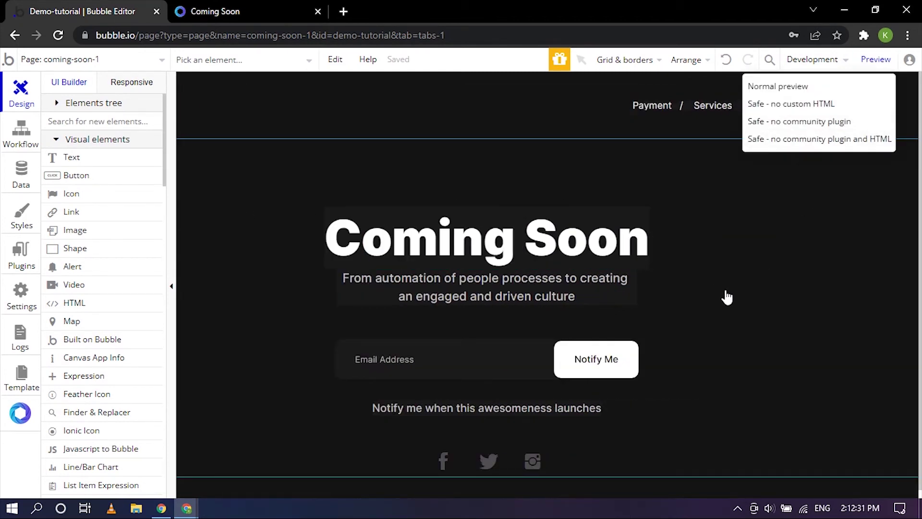
{"action": "left_click", "coordinate": [494, 177]}
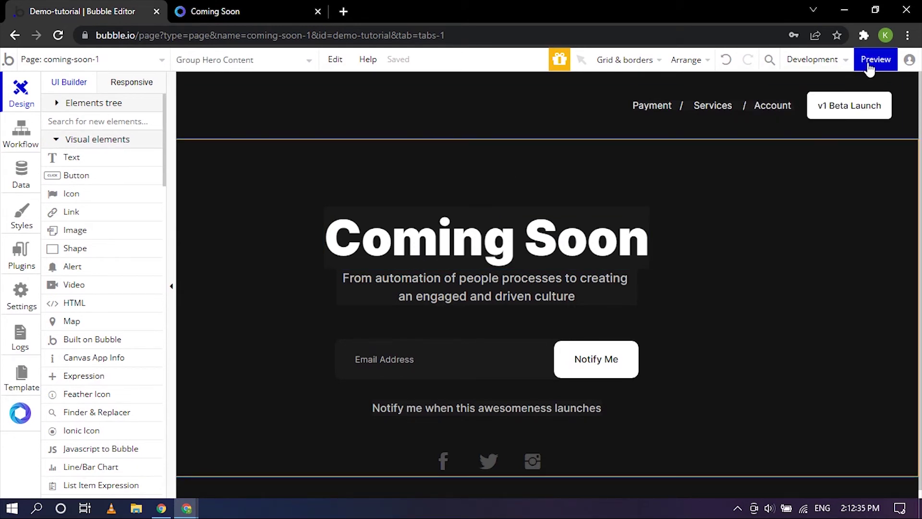
{"action": "left_click", "coordinate": [881, 66]}
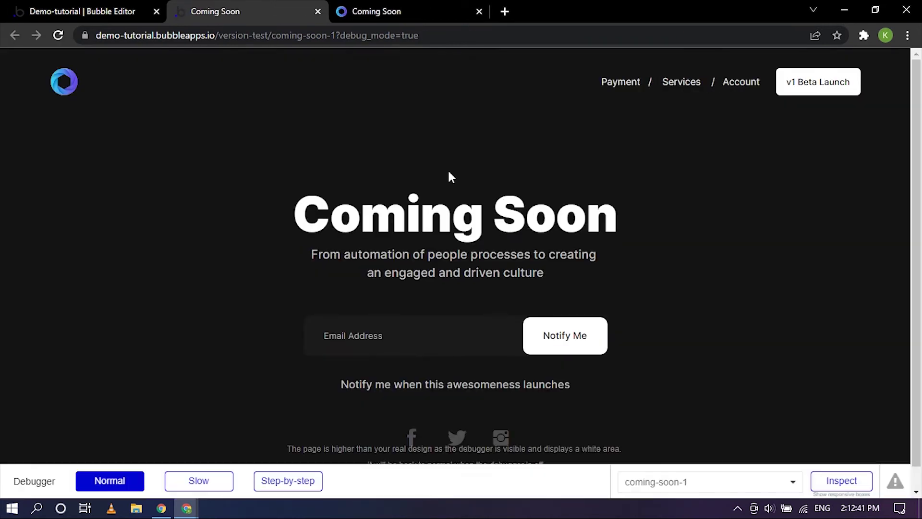
{"action": "left_click", "coordinate": [134, 7]}
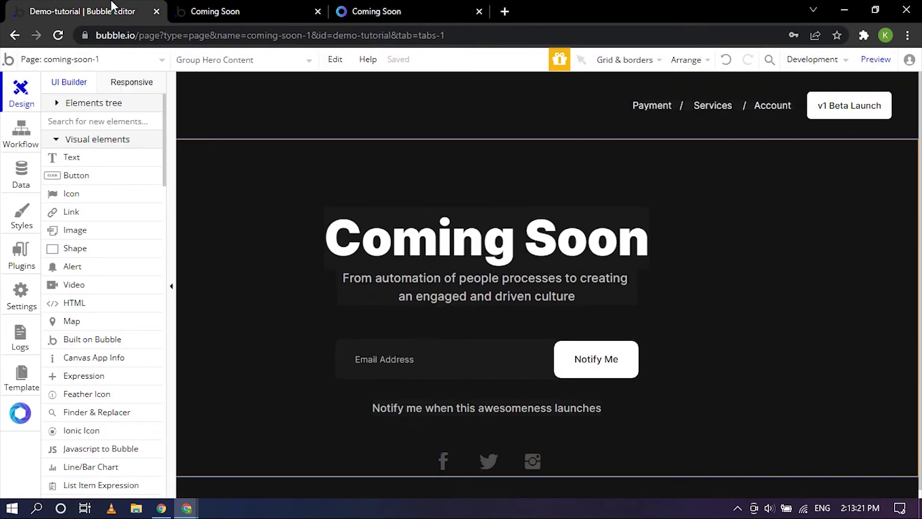
Review the properties of the header's Payment / Services / Account navigation text and reveal it in the elements tree.
{"action": "left_click", "coordinate": [502, 240]}
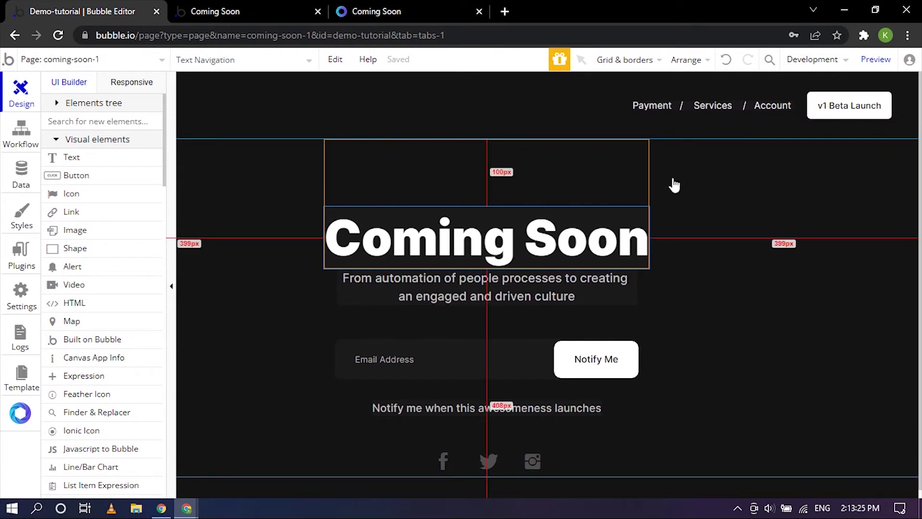
{"action": "left_click", "coordinate": [657, 107]}
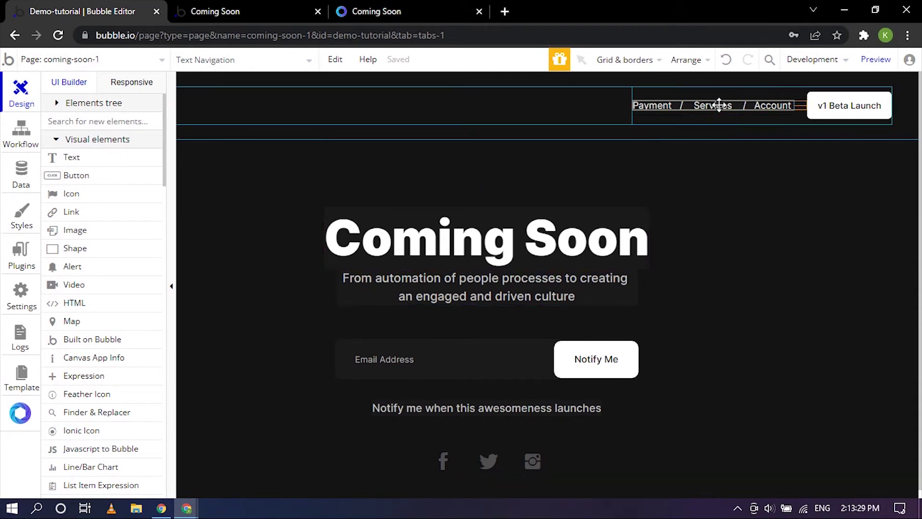
{"action": "double_click", "coordinate": [719, 105]}
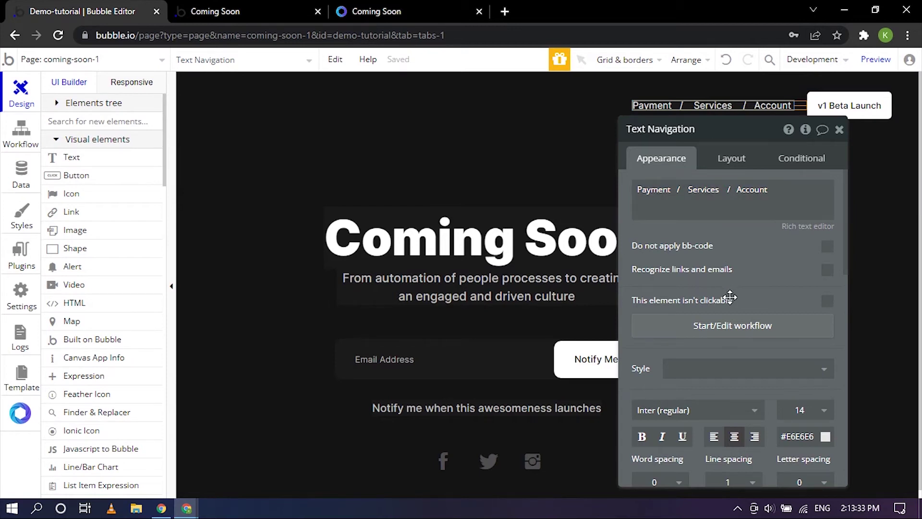
{"action": "scroll", "coordinate": [721, 295], "scroll_direction": "down", "scroll_amount": 5}
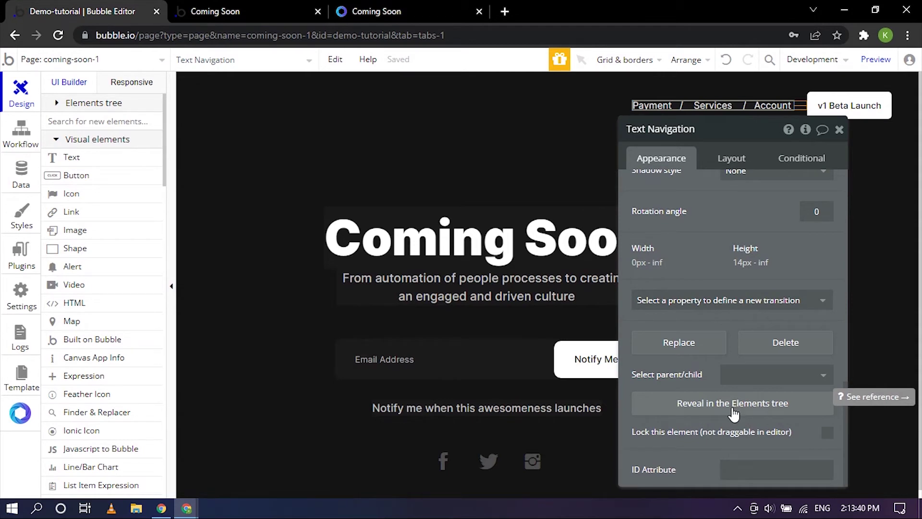
{"action": "left_click", "coordinate": [738, 411]}
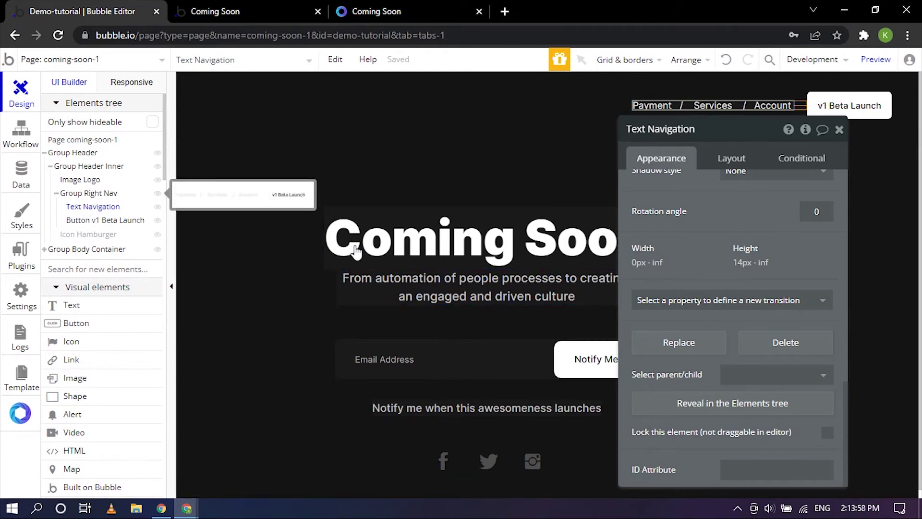
{"action": "scroll", "coordinate": [696, 305], "scroll_direction": "up", "scroll_amount": 10}
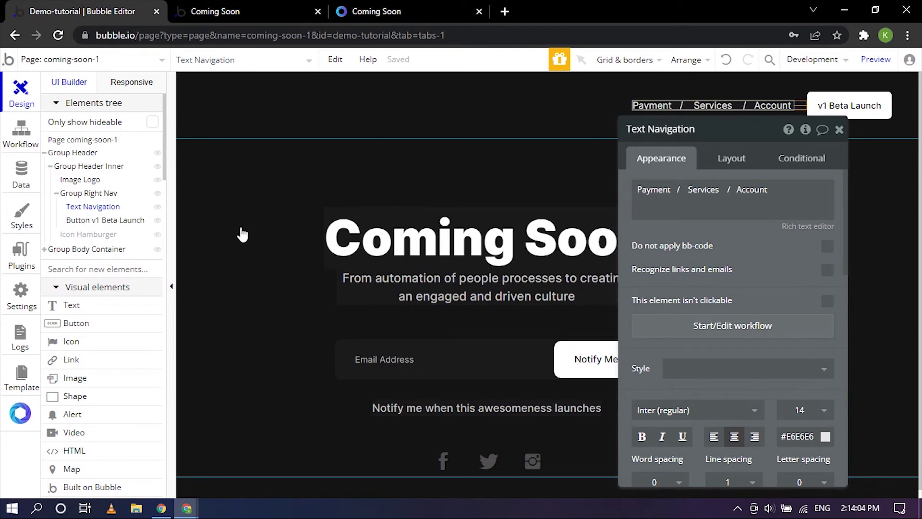
Expand Group Body Container and Group Hero Content in the elements tree and move the property editor clear of the heading.
{"action": "left_click", "coordinate": [59, 251]}
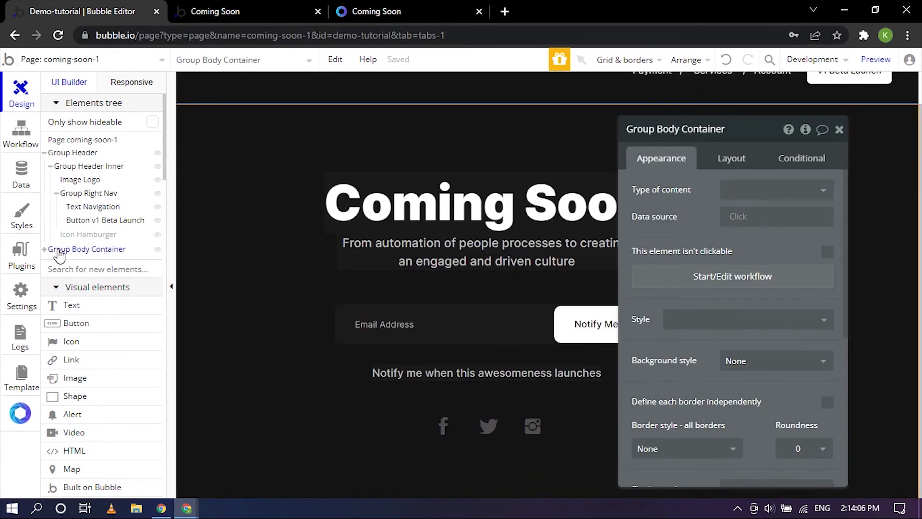
{"action": "left_click", "coordinate": [44, 249]}
{"action": "left_click", "coordinate": [90, 269]}
{"action": "left_click", "coordinate": [51, 262]}
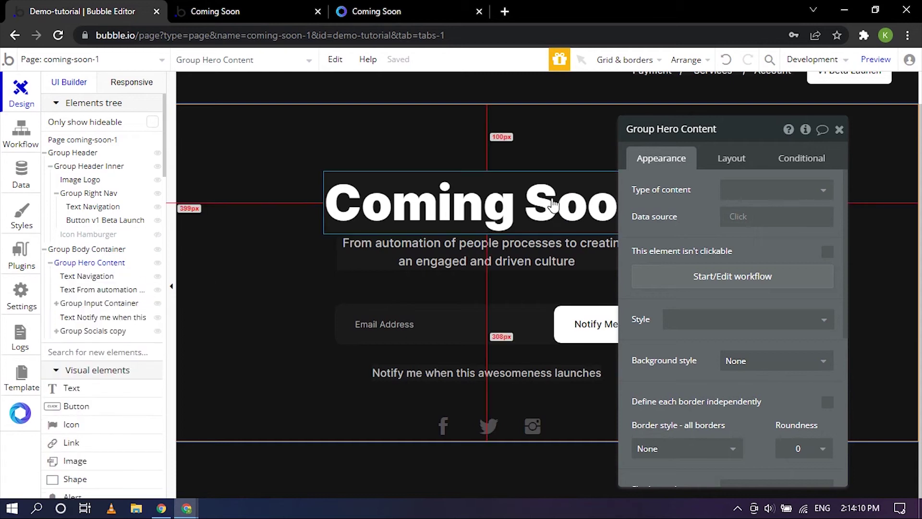
{"action": "left_click_drag", "start_coordinate": [650, 230], "coordinate": [733, 240]}
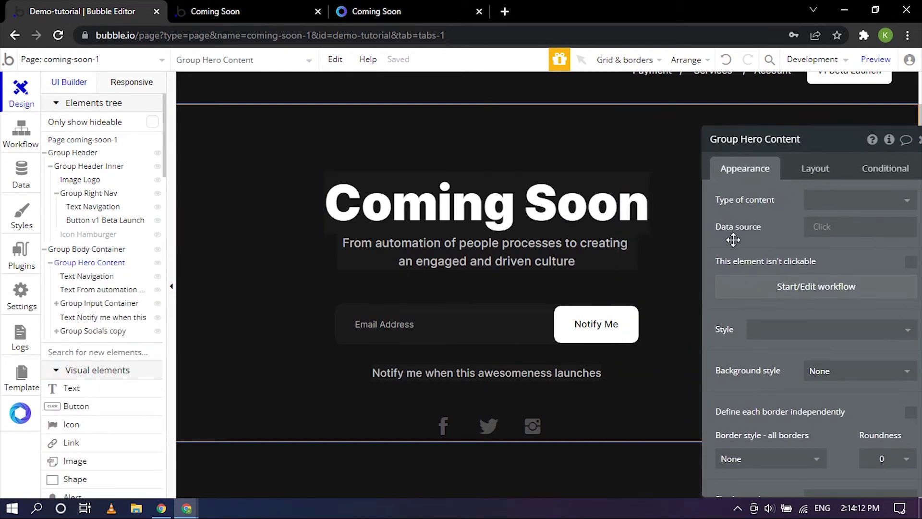
Expand Group Input Container and inspect its email input and button along with the notification text below them.
{"action": "left_click", "coordinate": [523, 373]}
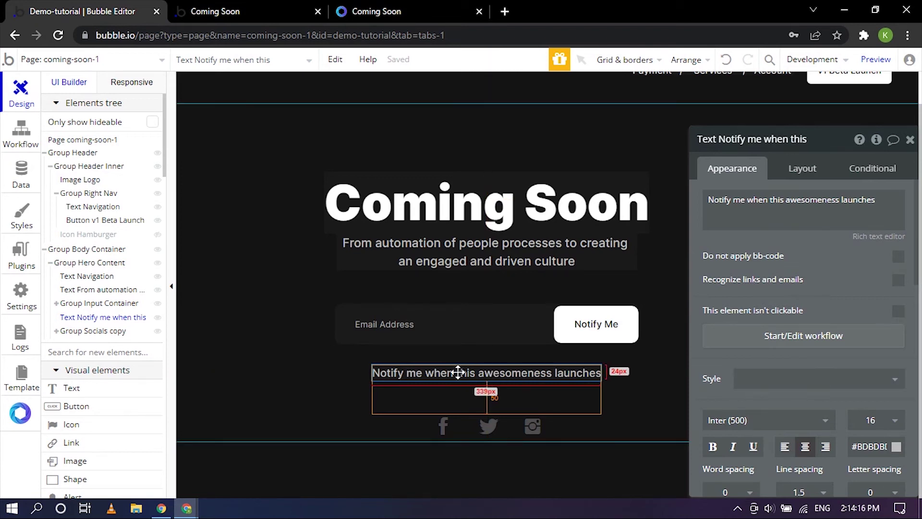
{"action": "left_click", "coordinate": [65, 305]}
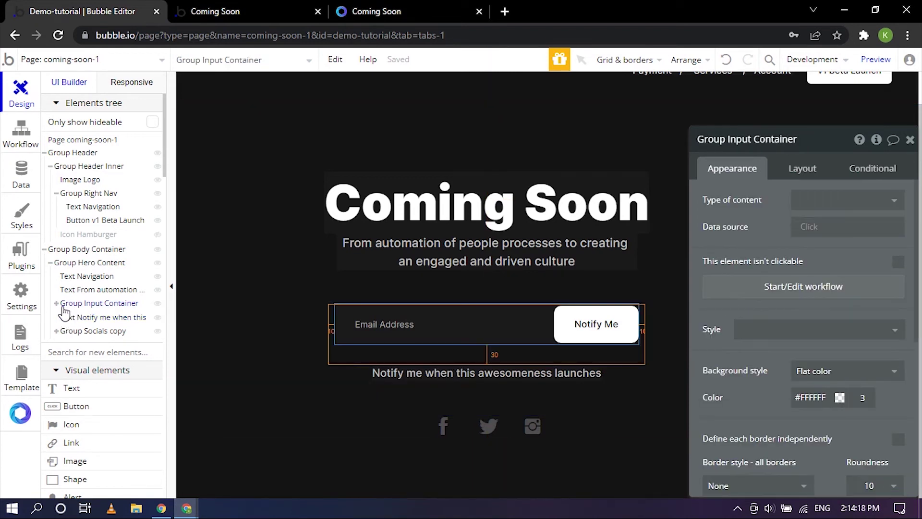
{"action": "left_click", "coordinate": [56, 304]}
{"action": "left_click", "coordinate": [102, 317]}
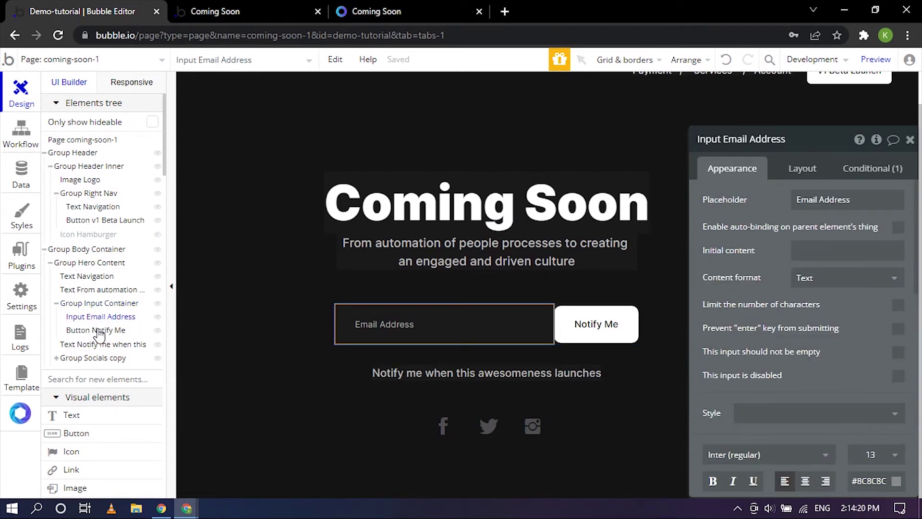
{"action": "left_click", "coordinate": [98, 331]}
{"action": "left_click", "coordinate": [95, 344]}
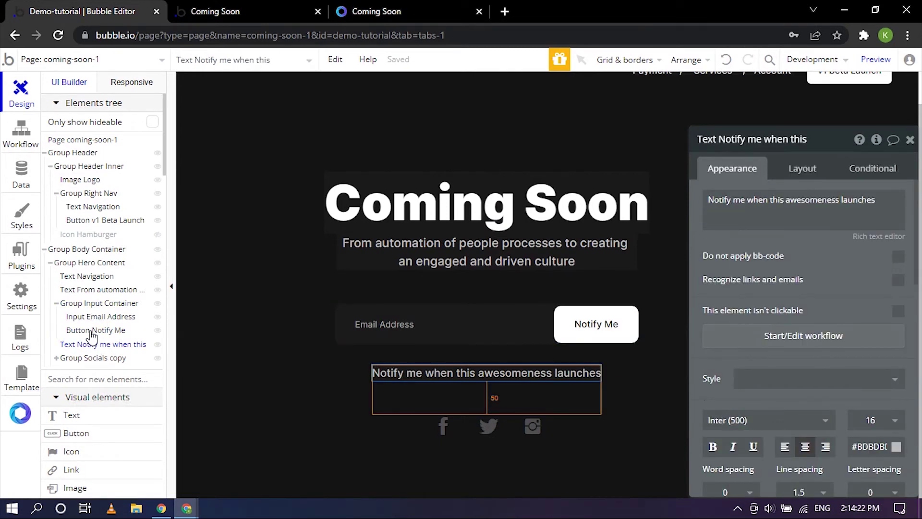
Change the label of the Notify Me button to "Subscribe".
{"action": "left_click", "coordinate": [92, 331]}
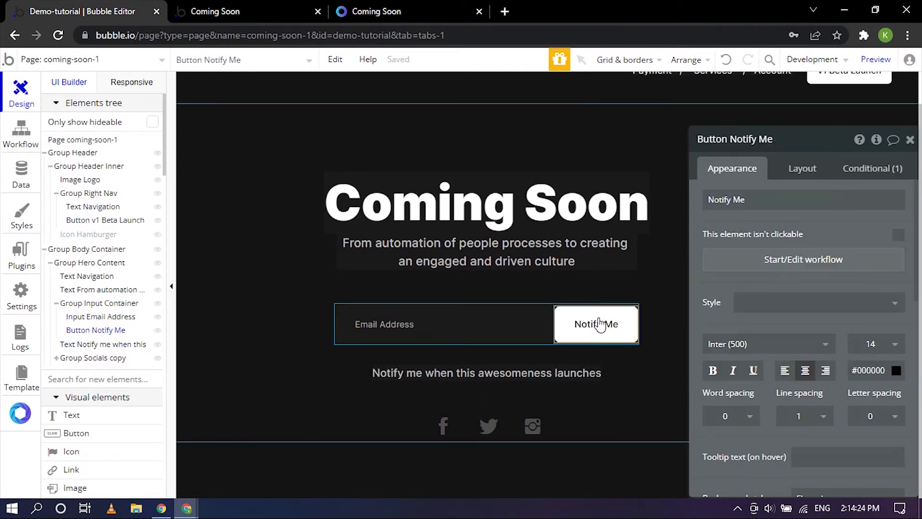
{"action": "triple_click", "coordinate": [757, 204]}
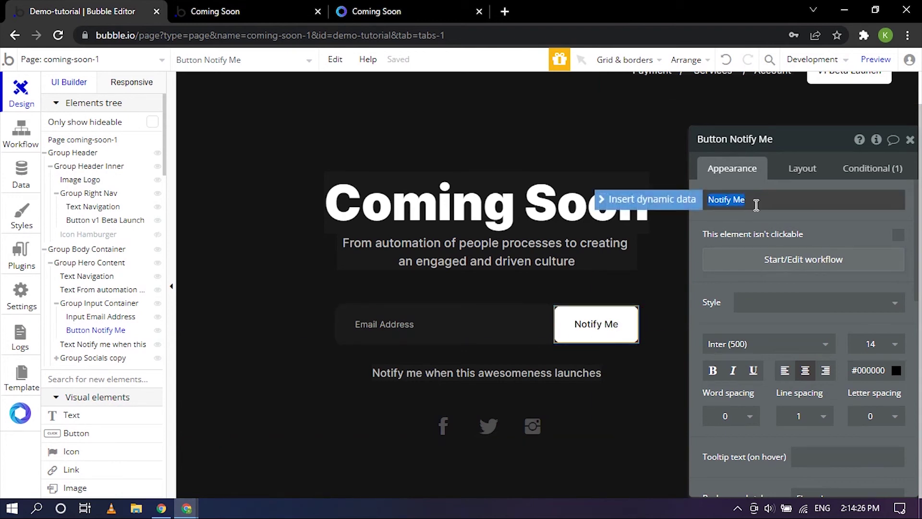
{"action": "type", "text": "Subscribe"}
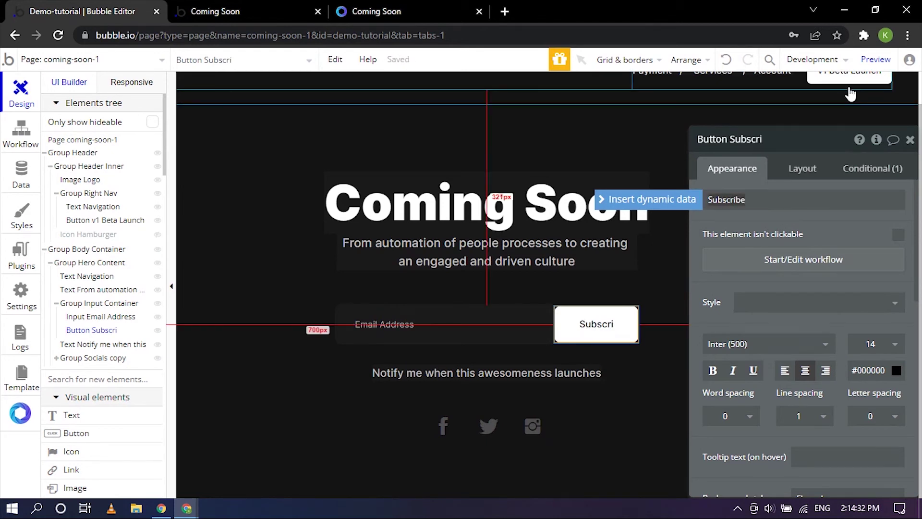
{"action": "left_click", "coordinate": [724, 234]}
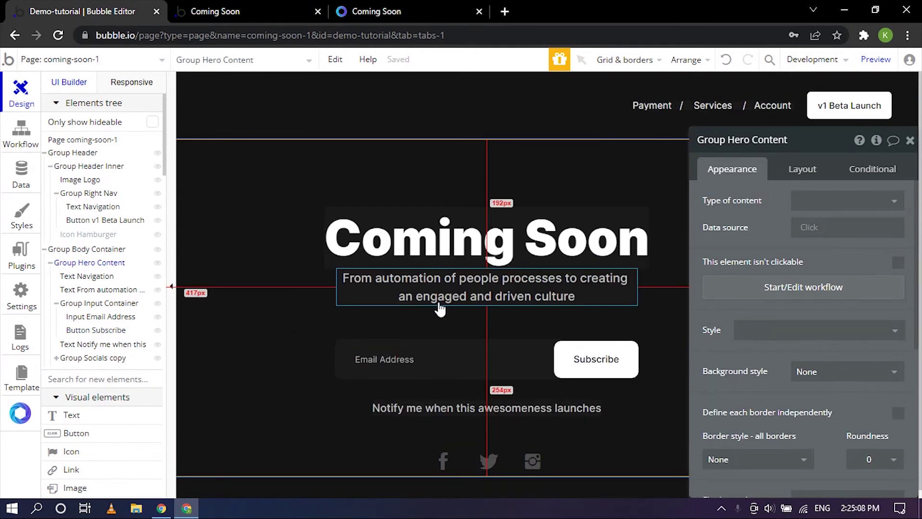
Replace the subtitle below the Coming Soon heading with "From flowers to bouquet, we do it all on any occasion.".
{"action": "left_click", "coordinate": [440, 309]}
{"action": "triple_click", "coordinate": [844, 210]}
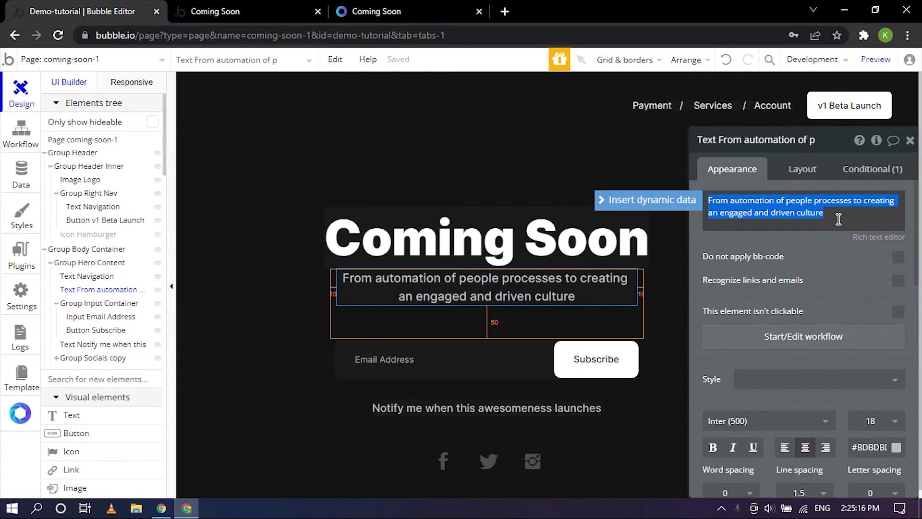
{"action": "key", "text": "BackSpace"}
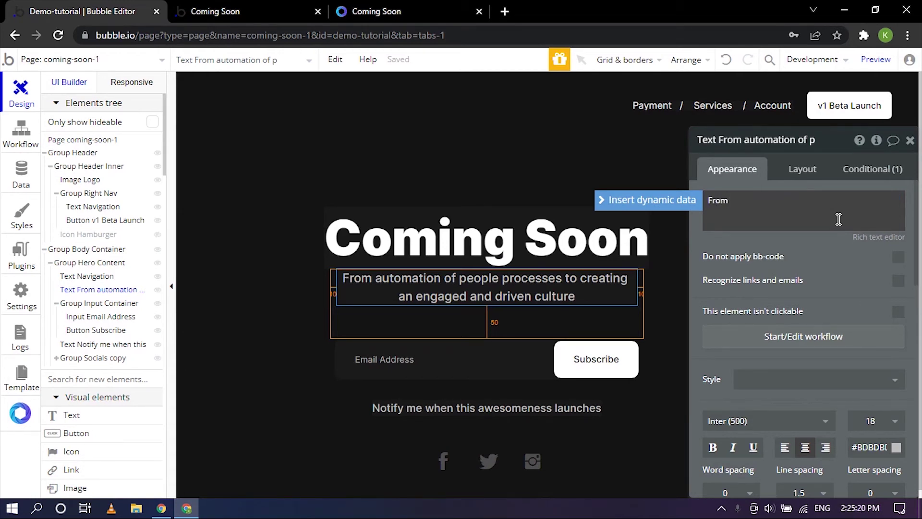
{"action": "type", "text": "s to bouquet,"}
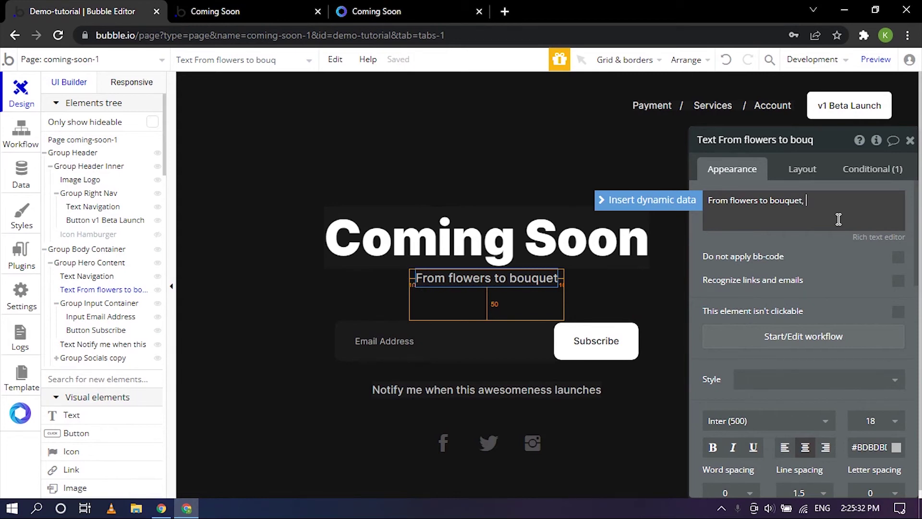
{"action": "type", "text": "we do it all on any occasion"}
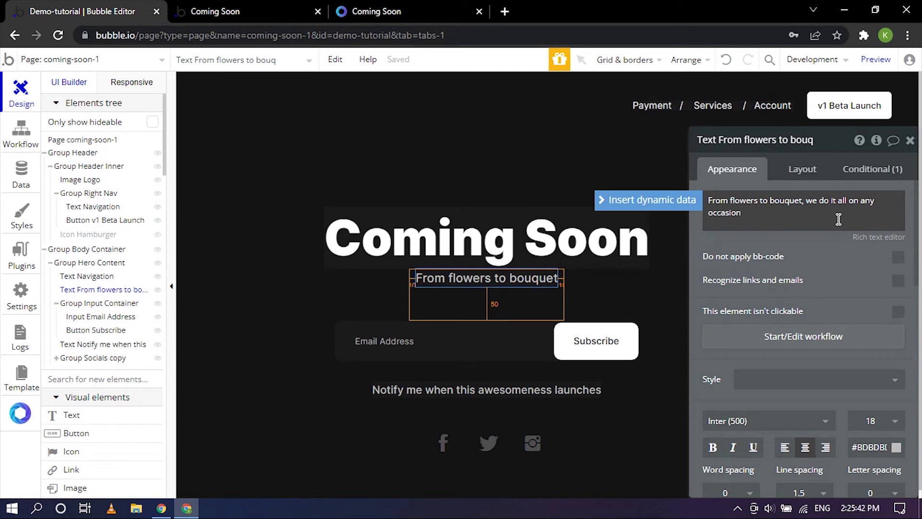
{"action": "type", "text": "."}
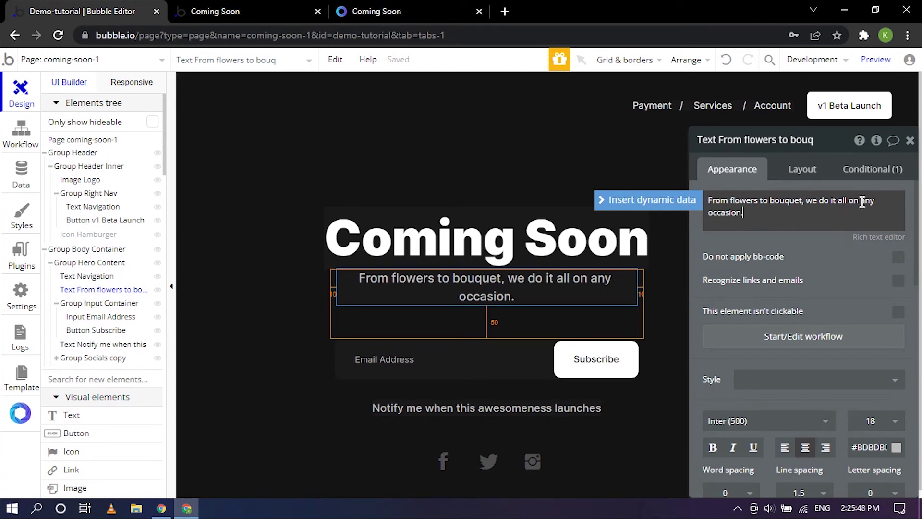
Insert a line break after "we do it all" in the subtitle and close its property editor.
{"action": "left_click", "coordinate": [806, 202]}
{"action": "key", "text": "Return"}
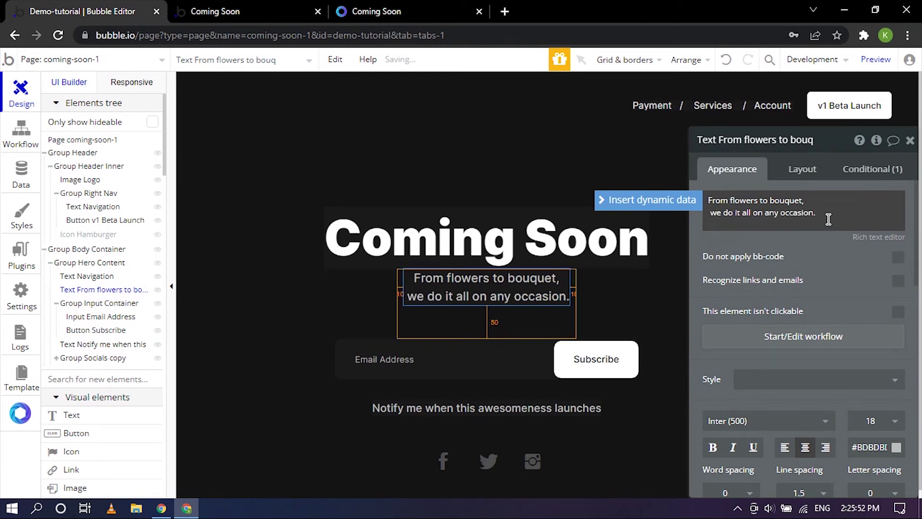
{"action": "key", "text": "BackSpace"}
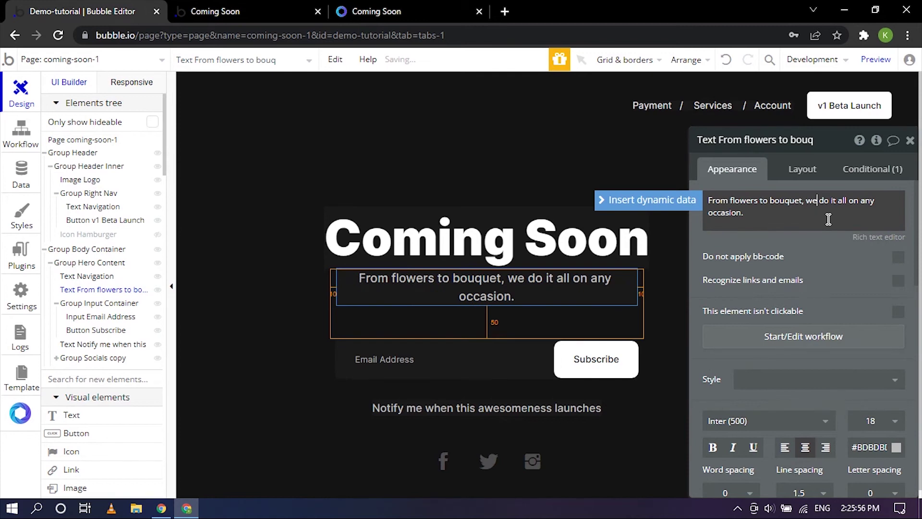
{"action": "key", "text": "Right"}
{"action": "key", "text": "Return"}
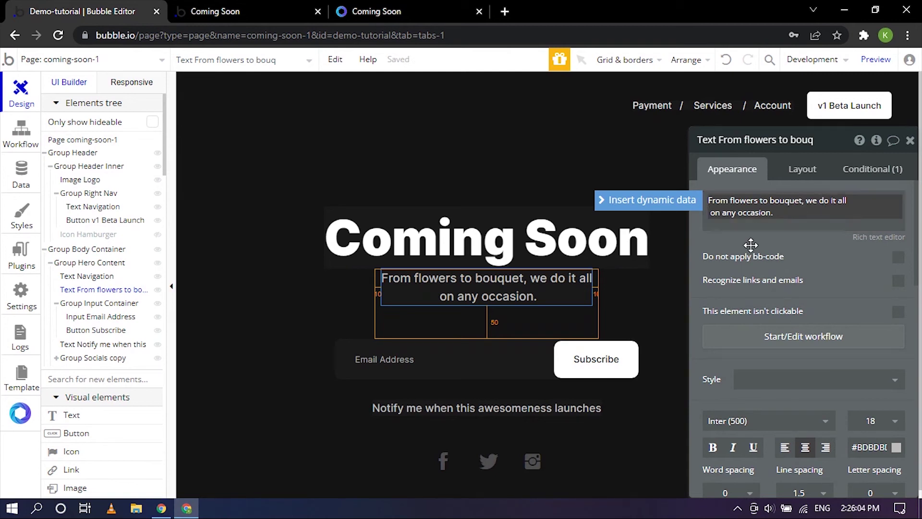
{"action": "left_click", "coordinate": [911, 144]}
Change the label of the header's v1 Beta Launch button to "Sign Up".
{"action": "scroll", "coordinate": [612, 345], "scroll_direction": "down", "scroll_amount": 1}
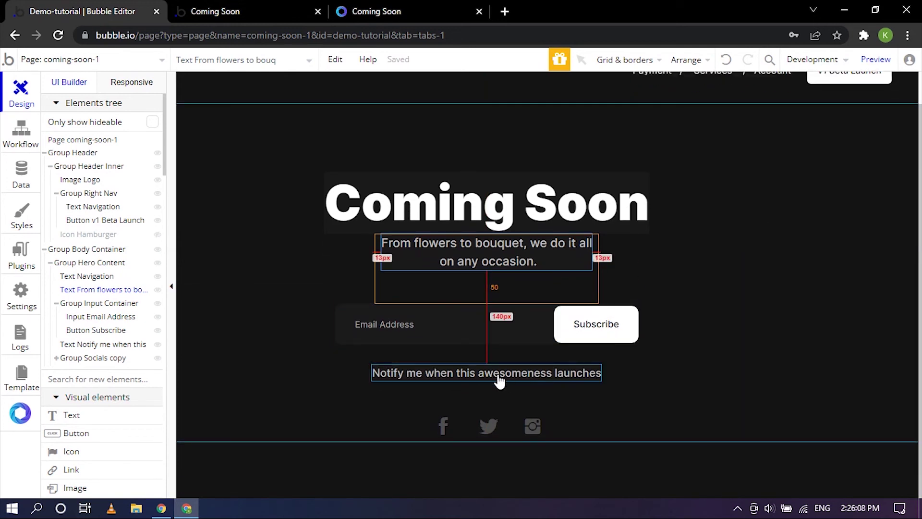
{"action": "scroll", "coordinate": [724, 316], "scroll_direction": "up", "scroll_amount": 1}
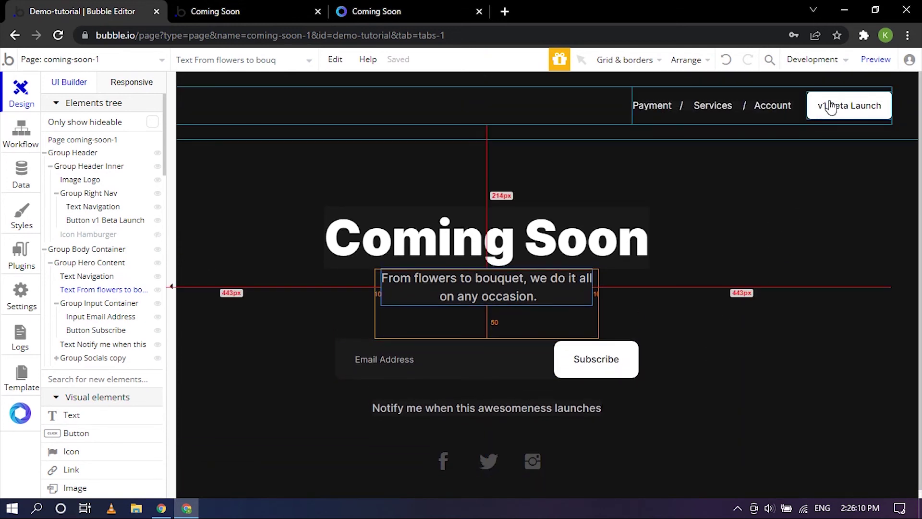
{"action": "left_click", "coordinate": [857, 112]}
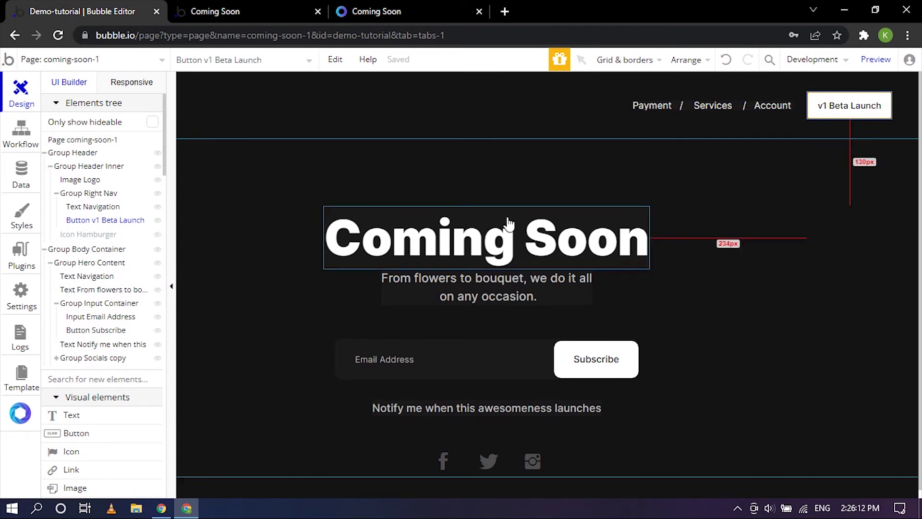
{"action": "double_click", "coordinate": [838, 109]}
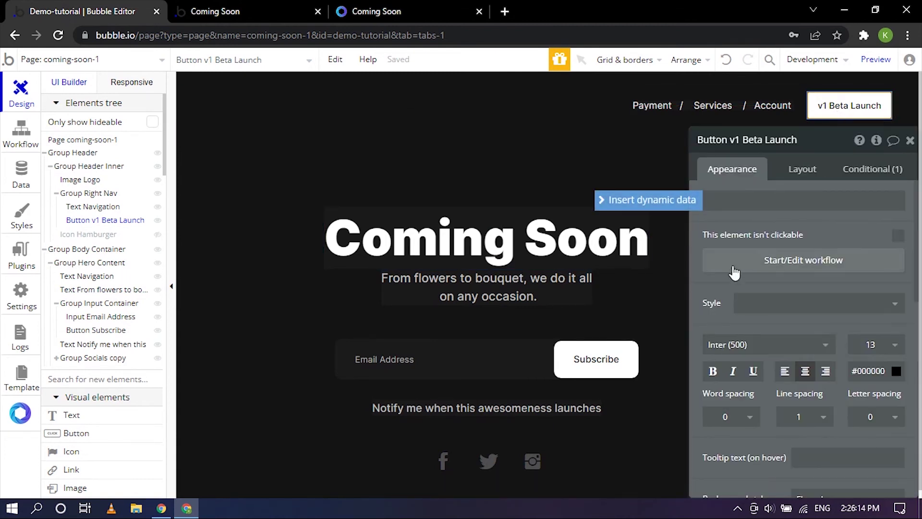
{"action": "triple_click", "coordinate": [767, 201]}
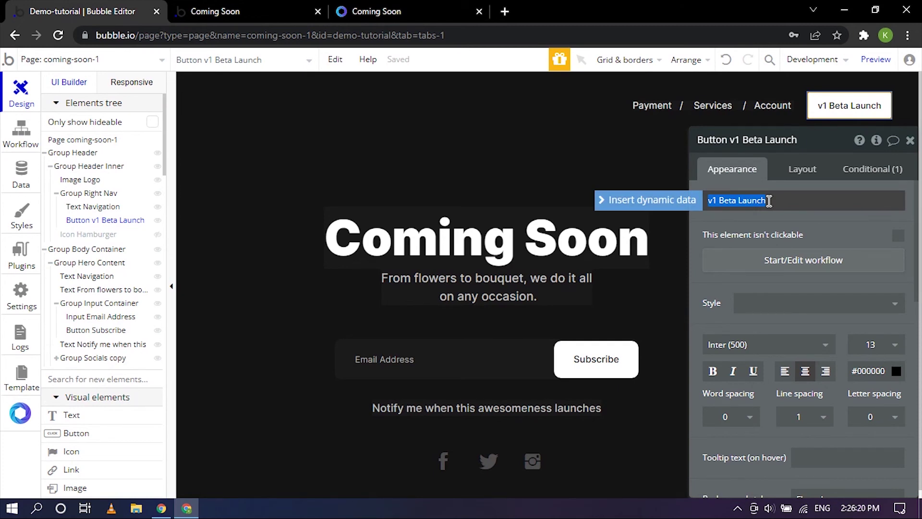
{"action": "type", "text": "Sing"}
{"action": "key", "text": "BackSpace"}
{"action": "type", "text": "gn U"}
{"action": "key", "text": "BackSpace"}
{"action": "type", "text": "up"}
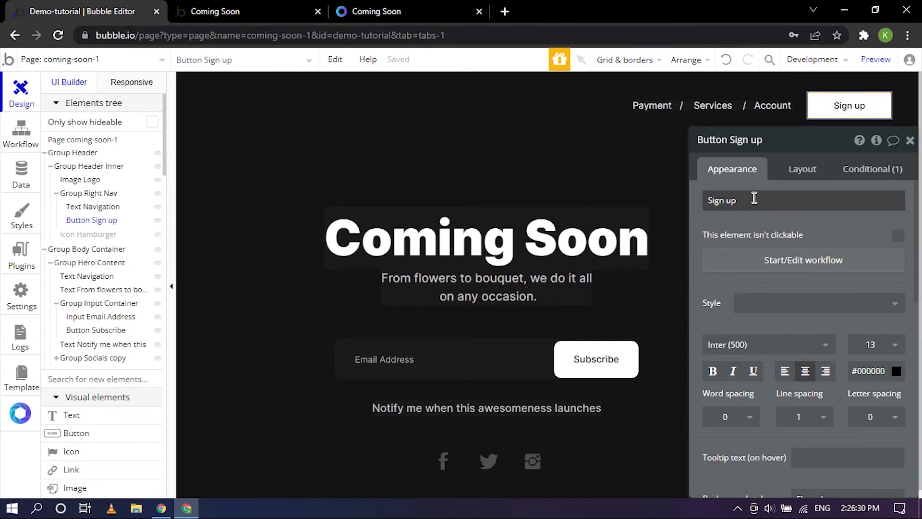
{"action": "left_click", "coordinate": [754, 198]}
{"action": "key", "text": "BackSpace"}
{"action": "key", "text": "BackSpace"}
{"action": "type", "text": "U"}
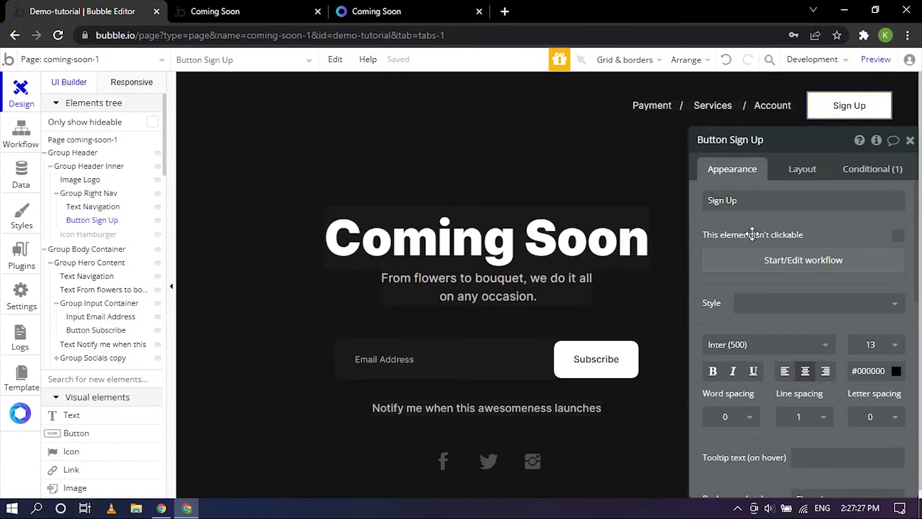
Replace the header logo's static image with flower.png from the Downloads folder and close its property editor.
{"action": "scroll", "coordinate": [359, 183], "scroll_direction": "left", "scroll_amount": 2}
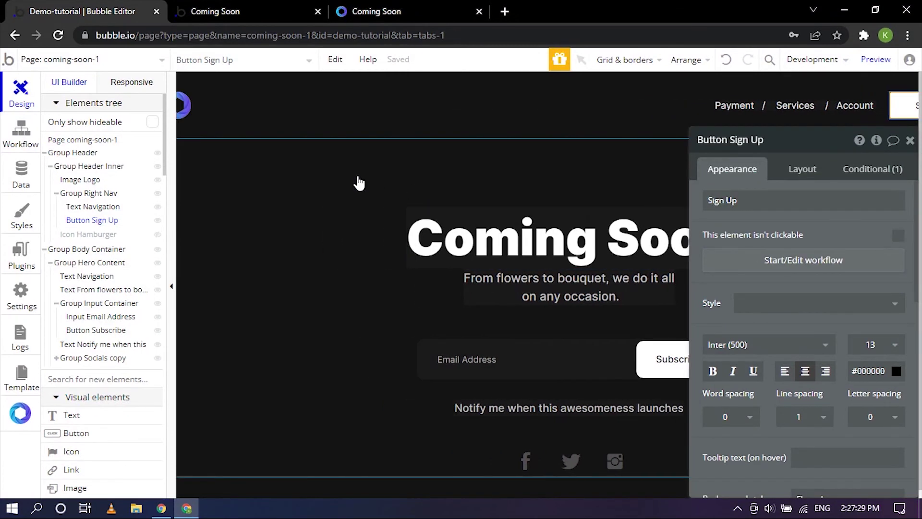
{"action": "scroll", "coordinate": [358, 182], "scroll_direction": "left", "scroll_amount": 1}
{"action": "left_click", "coordinate": [221, 100]}
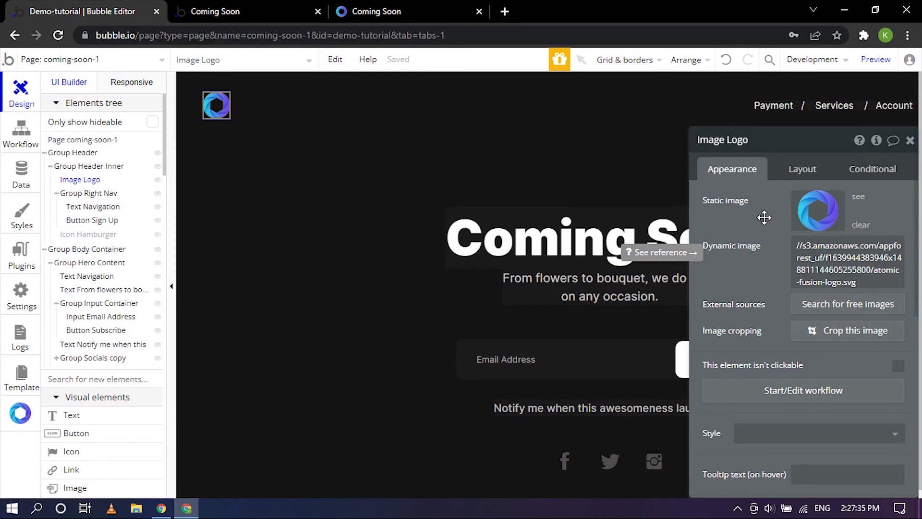
{"action": "left_click", "coordinate": [819, 217]}
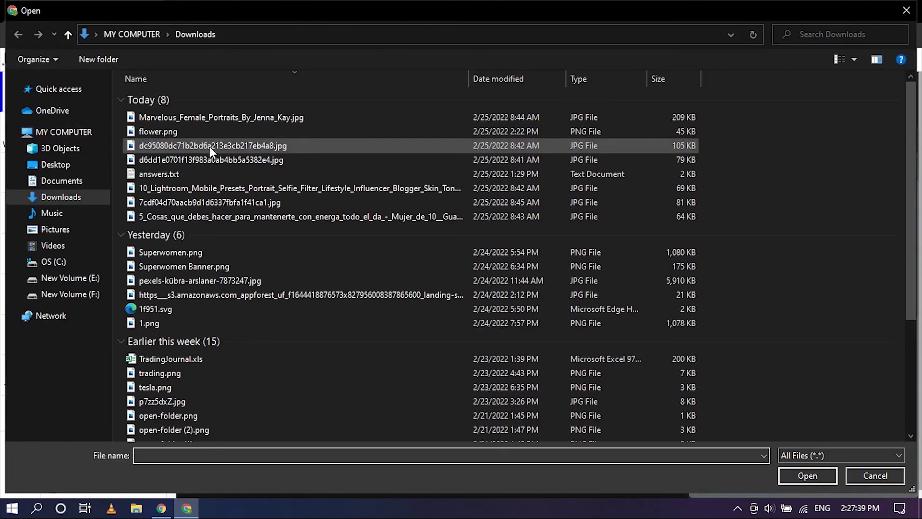
{"action": "left_click", "coordinate": [188, 133]}
{"action": "left_click", "coordinate": [800, 474]}
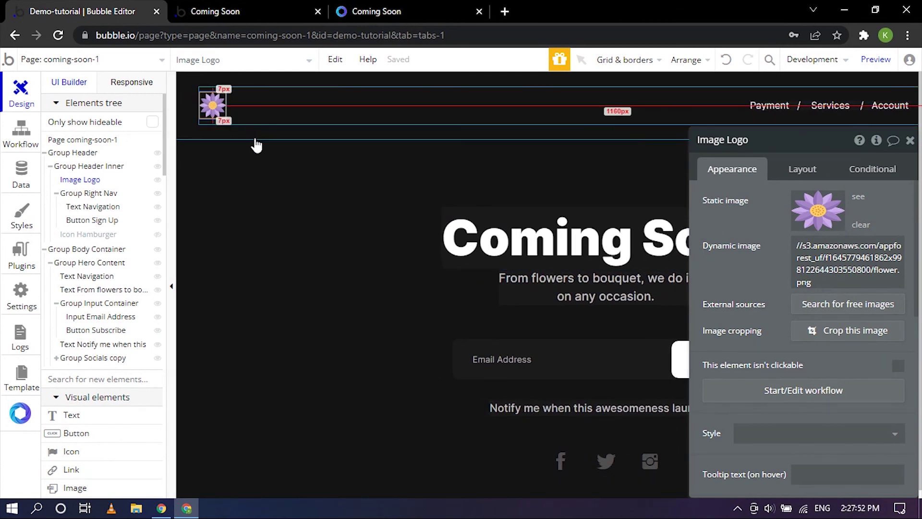
{"action": "scroll", "coordinate": [453, 201], "scroll_direction": "left", "scroll_amount": 2}
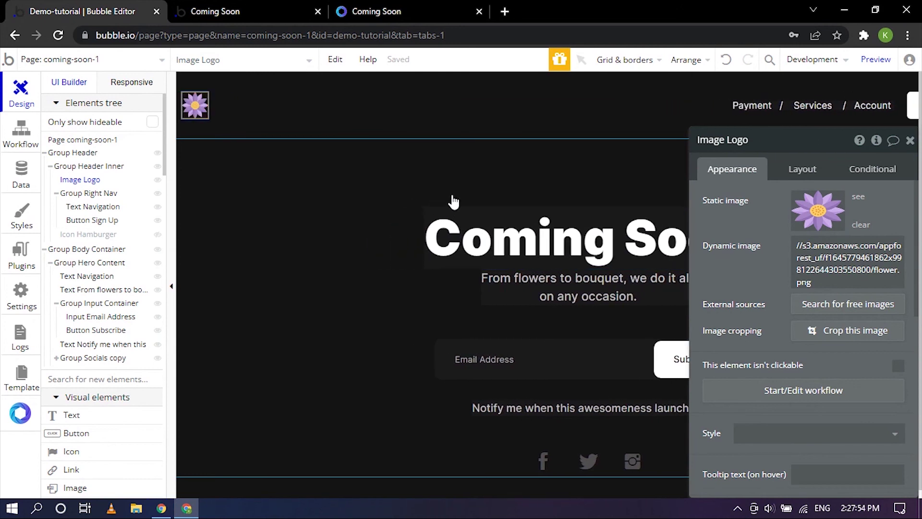
{"action": "scroll", "coordinate": [452, 202], "scroll_direction": "right", "scroll_amount": 1}
{"action": "scroll", "coordinate": [270, 145], "scroll_direction": "left", "scroll_amount": 1}
{"action": "scroll", "coordinate": [269, 145], "scroll_direction": "right", "scroll_amount": 2}
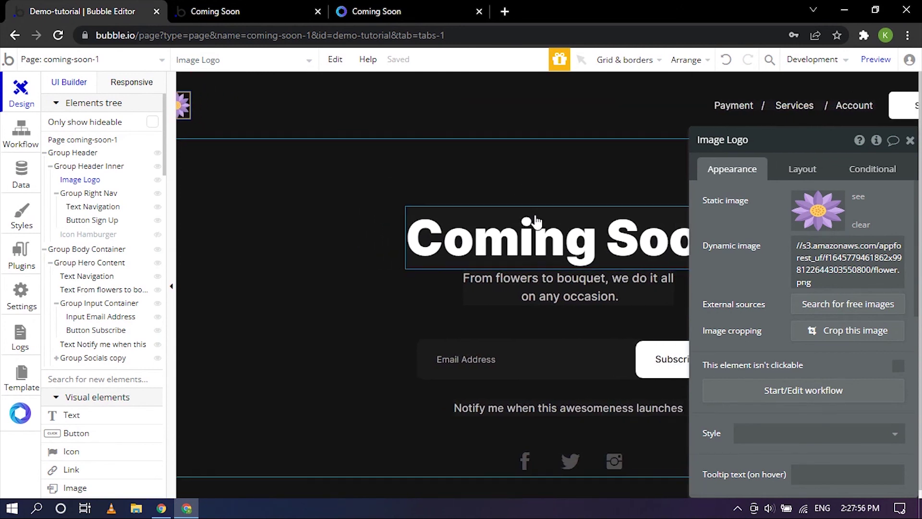
{"action": "left_click", "coordinate": [909, 140]}
Replace "this awesomeness" with "flowers" in the notification text below the email input.
{"action": "scroll", "coordinate": [702, 282], "scroll_direction": "down", "scroll_amount": 2}
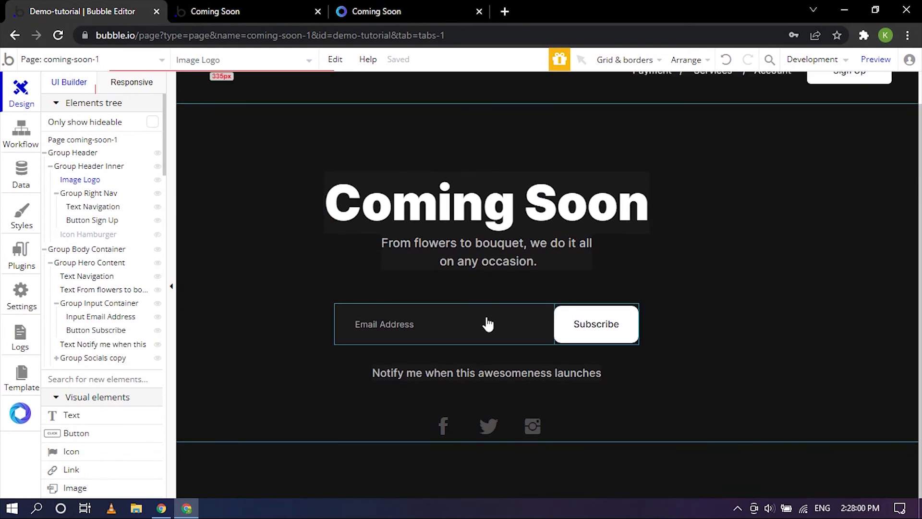
{"action": "left_click", "coordinate": [508, 384]}
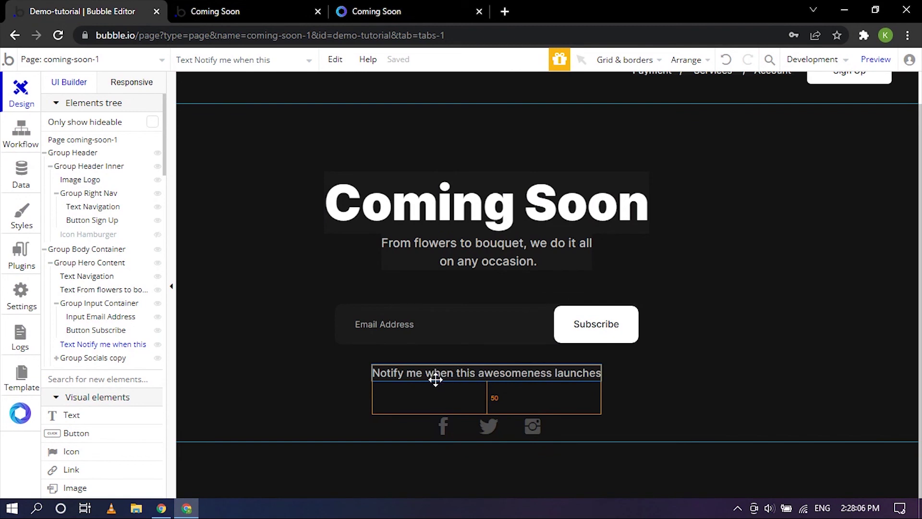
{"action": "double_click", "coordinate": [480, 373]}
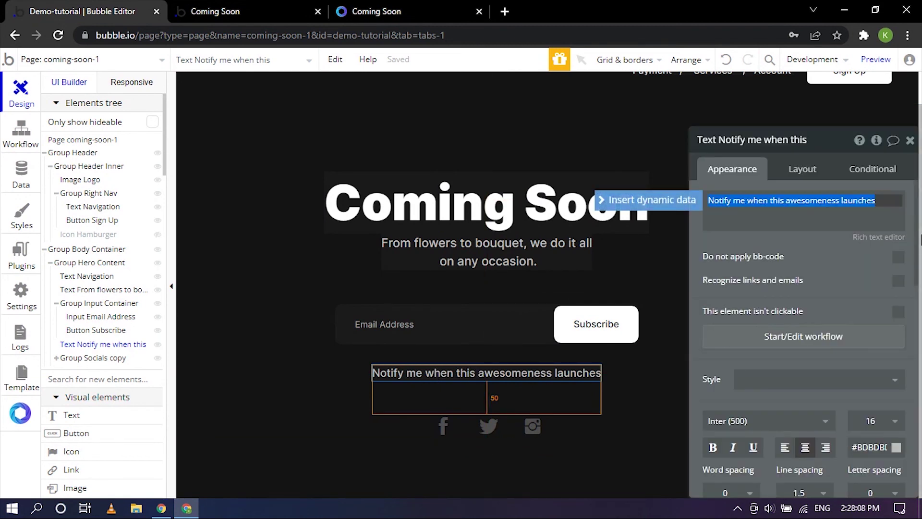
{"action": "left_click", "coordinate": [842, 200]}
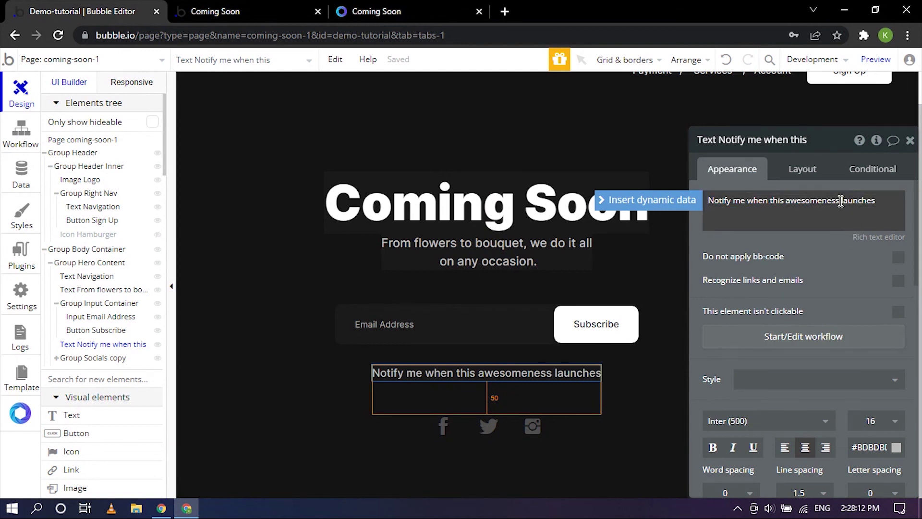
{"action": "left_click_drag", "start_coordinate": [840, 200], "coordinate": [788, 198]}
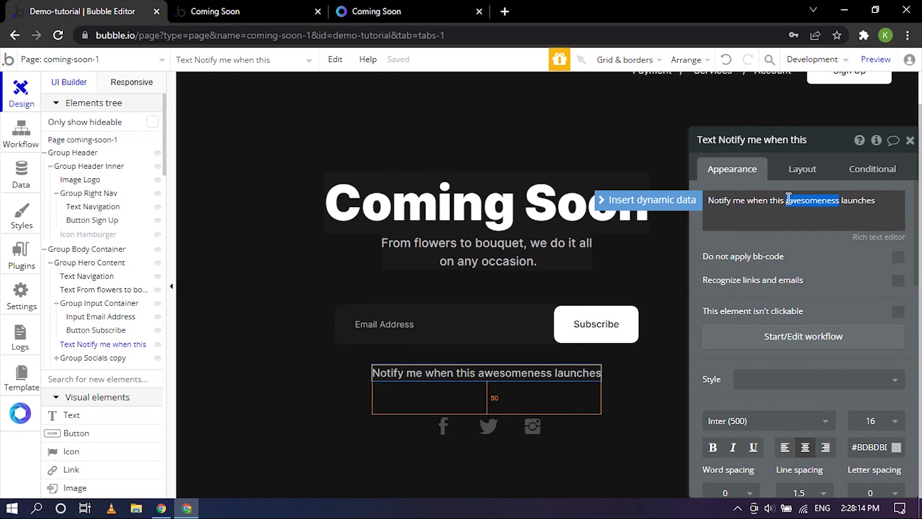
{"action": "left_click", "coordinate": [841, 199]}
{"action": "left_click_drag", "start_coordinate": [841, 199], "coordinate": [770, 198]}
{"action": "key", "text": "BackSpace"}
{"action": "type", "text": "flowers"}
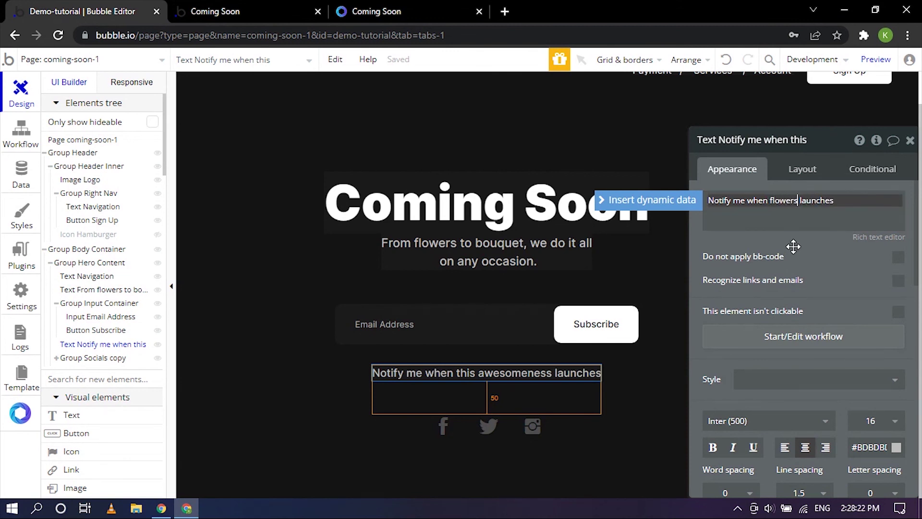
Insert "fall" before "launches" in the notification text and close its property editor.
{"action": "type", "text": " fall"}
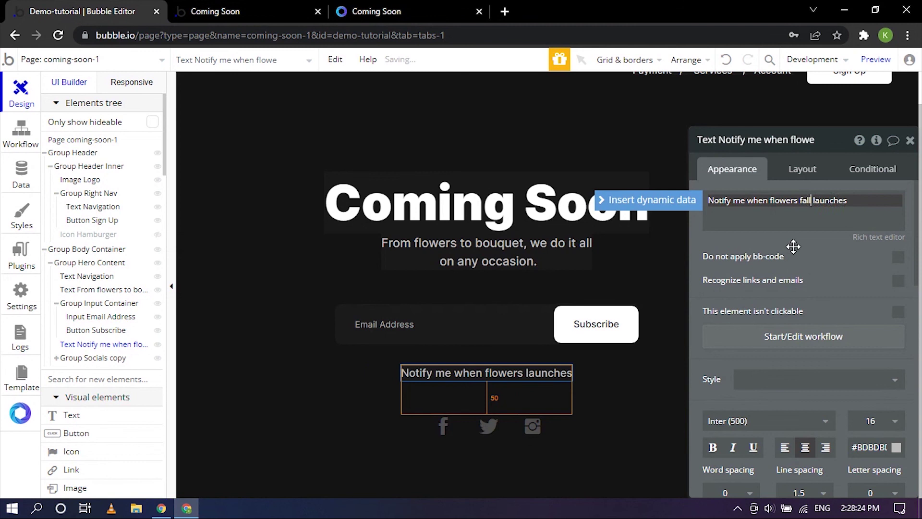
{"action": "key", "text": "Delete"}
{"action": "key", "text": "Delete"}
{"action": "key", "text": "Delete"}
{"action": "key", "text": "Delete"}
{"action": "type", "text": "lau"}
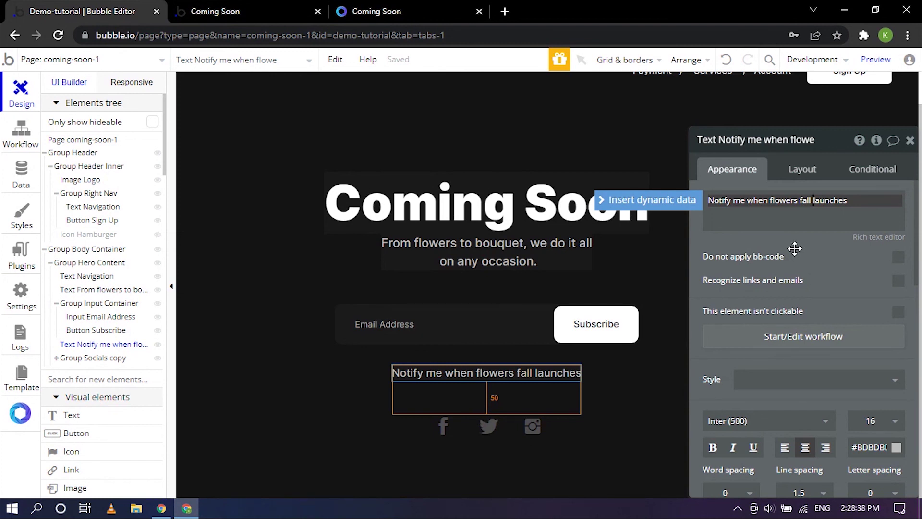
{"action": "left_click", "coordinate": [761, 261]}
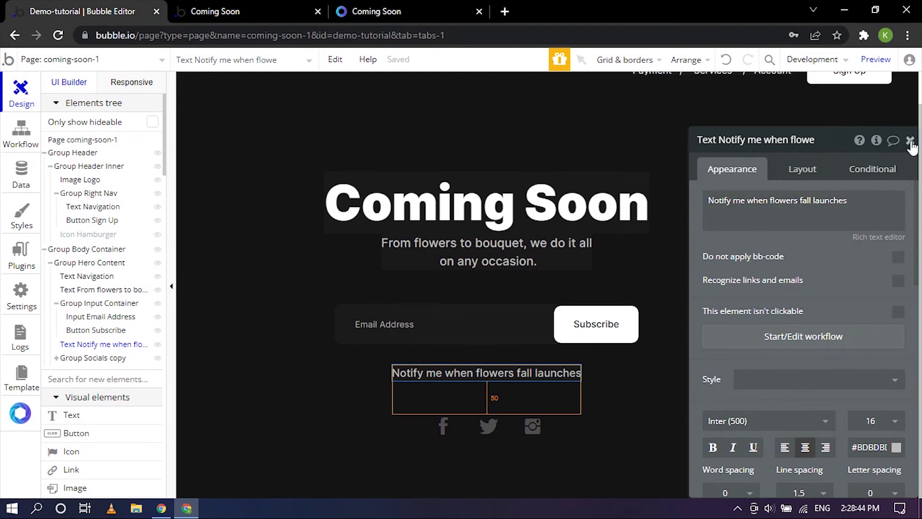
{"action": "left_click", "coordinate": [911, 144]}
Preview the coming-soon-1 page and check the customised logo, button labels and texts.
{"action": "scroll", "coordinate": [728, 325], "scroll_direction": "up", "scroll_amount": 1}
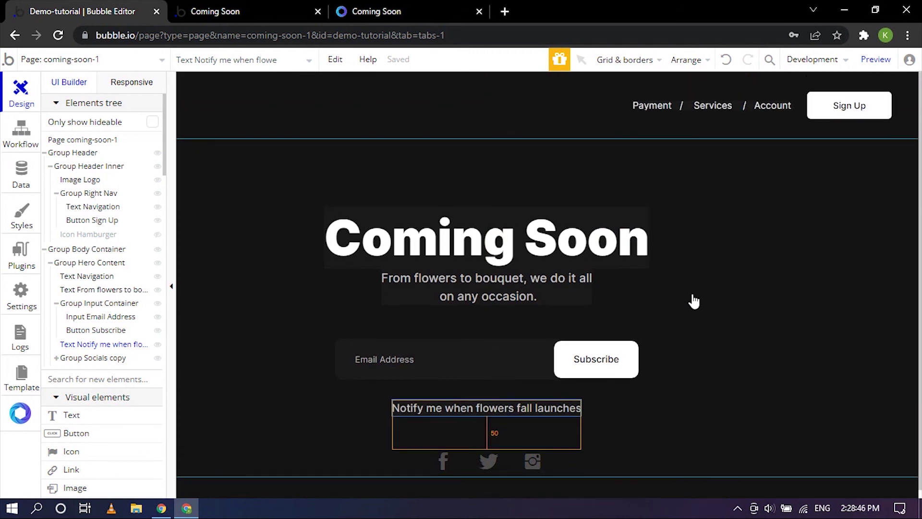
{"action": "left_click", "coordinate": [876, 60]}
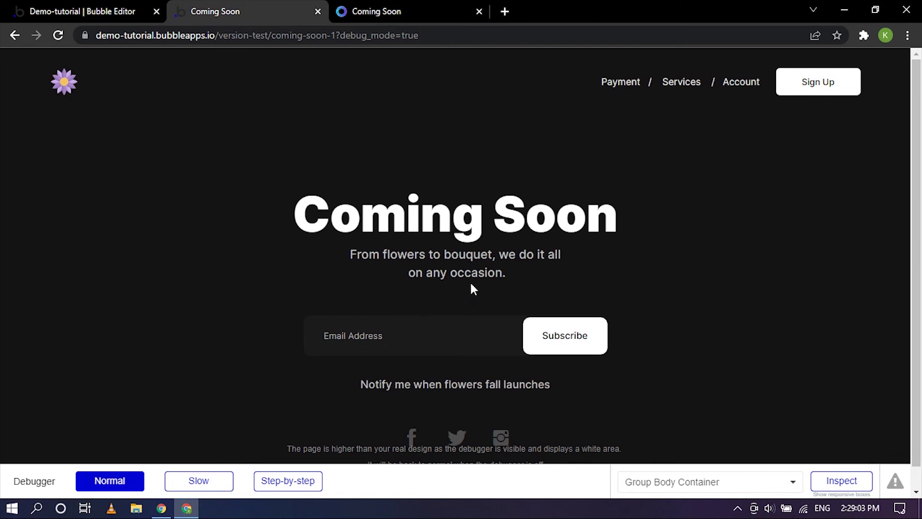
{"action": "scroll", "coordinate": [634, 278], "scroll_direction": "down", "scroll_amount": 1}
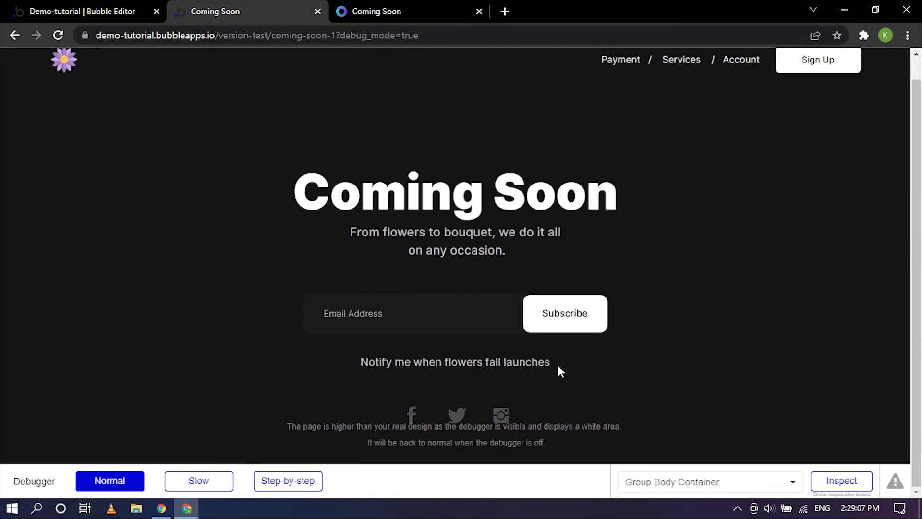
{"action": "scroll", "coordinate": [643, 319], "scroll_direction": "up", "scroll_amount": 1}
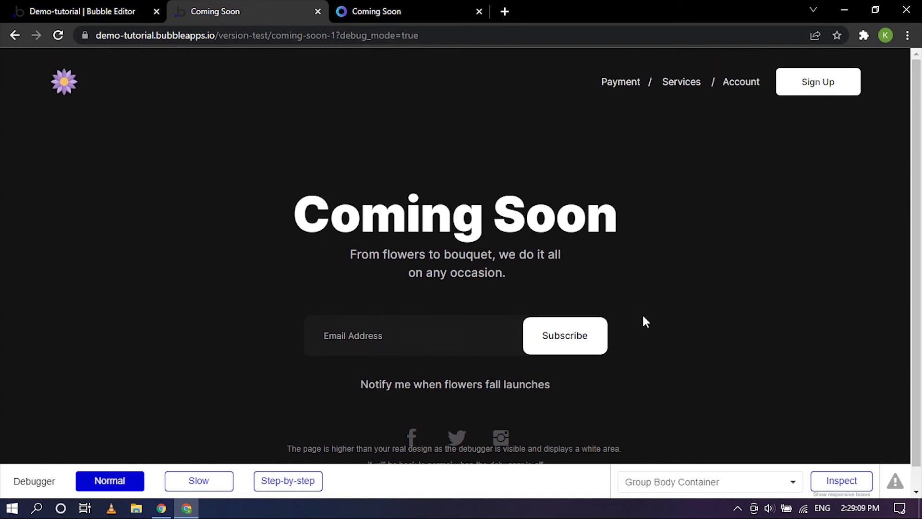